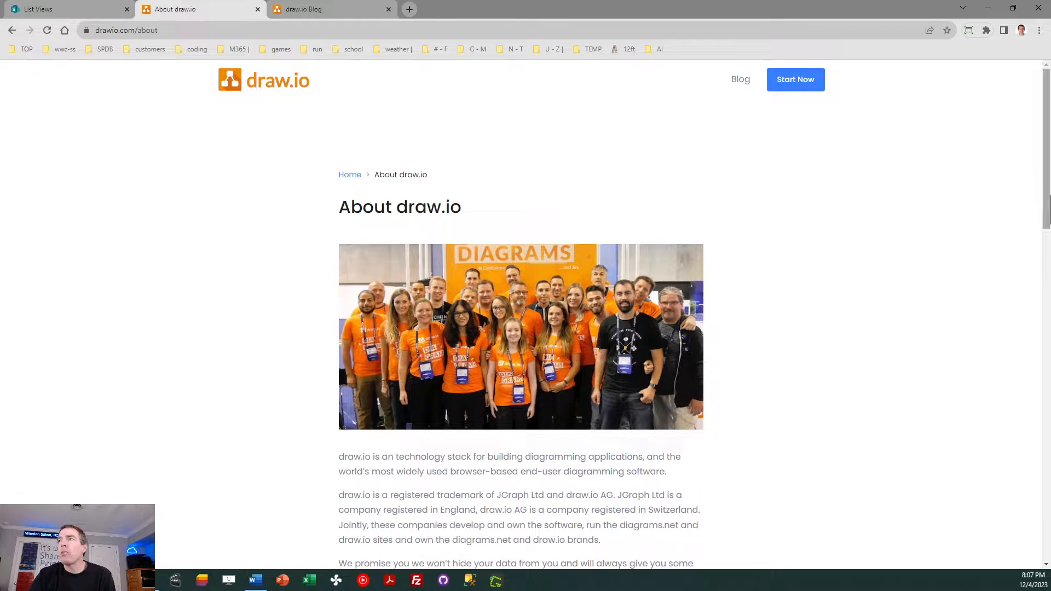
Step: Look through the About draw.io page and switch to the draw.io blog page
{"action": "left_click_drag", "start_coordinate": [1048, 195], "coordinate": [1048, 262]}
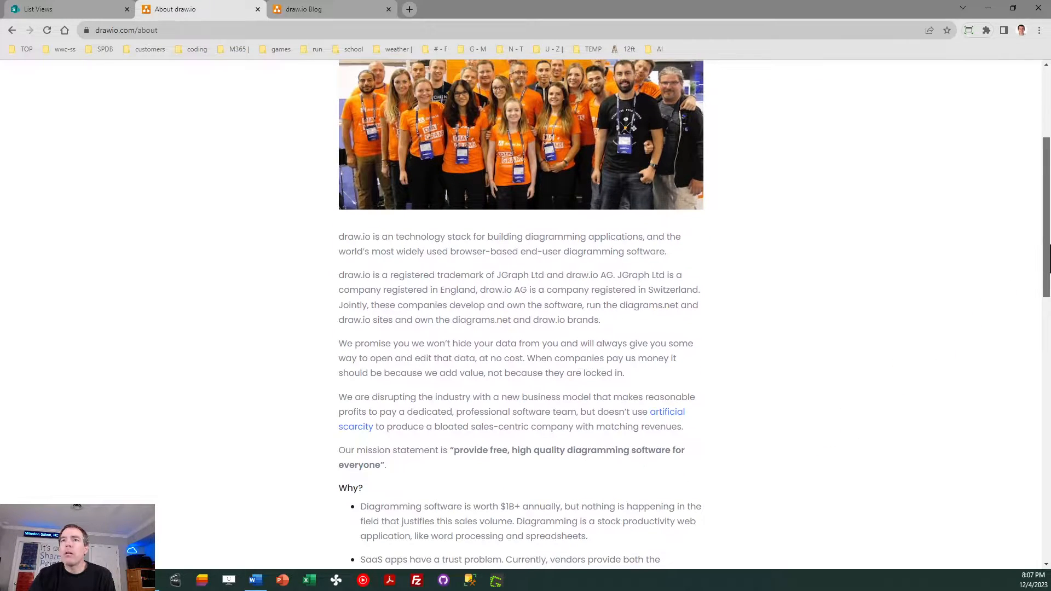
{"action": "scroll", "coordinate": [1048, 261], "scroll_direction": "up", "scroll_amount": 4}
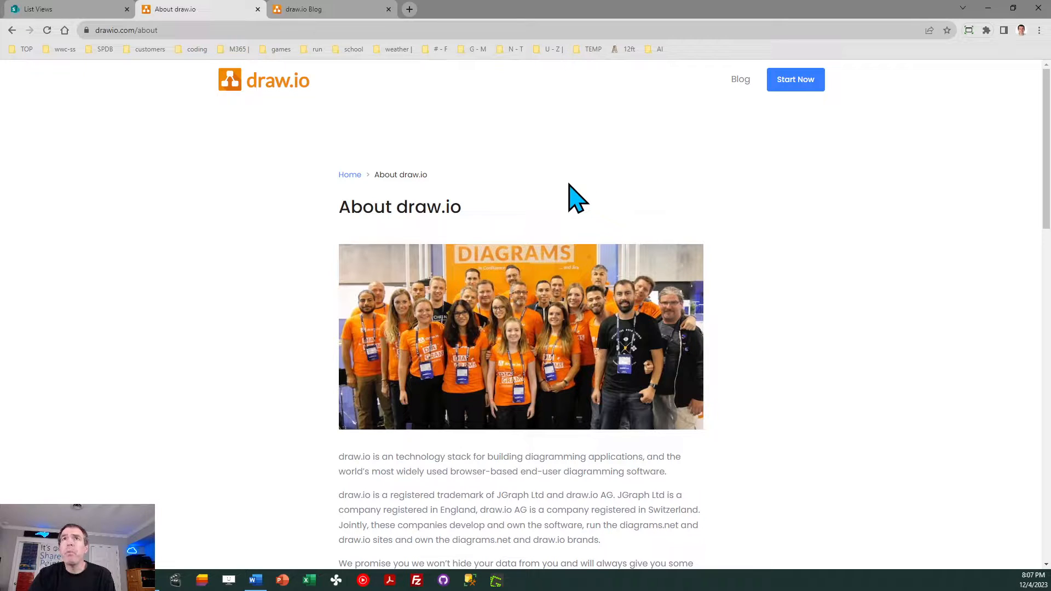
{"action": "left_click", "coordinate": [335, 8]}
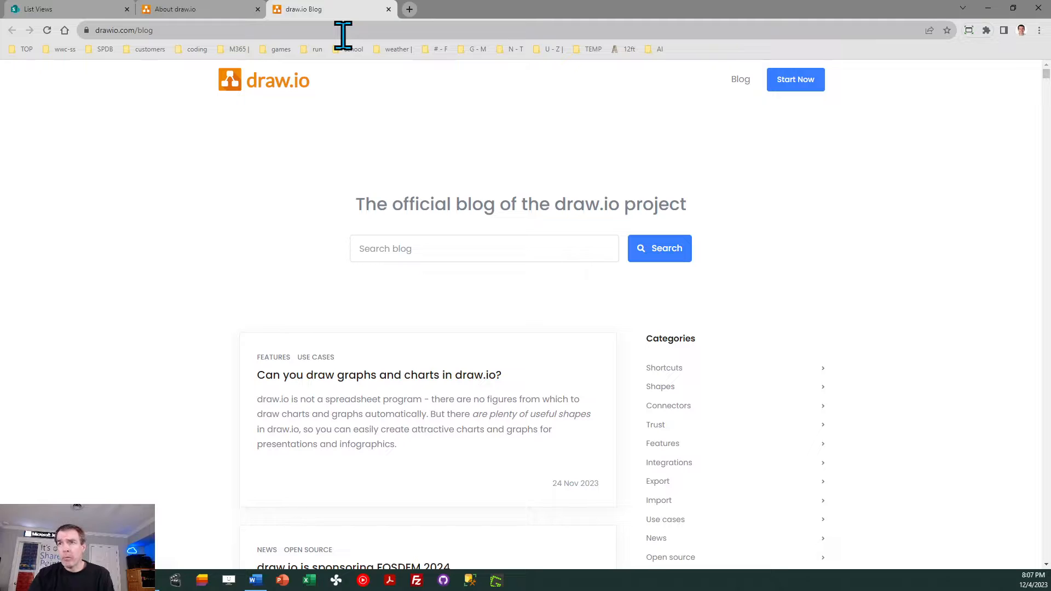
Step: Open draw.io in a new browser tab and choose Google Drive as the storage for diagrams
{"action": "left_click", "coordinate": [409, 9]}
{"action": "type", "text": "draw"}
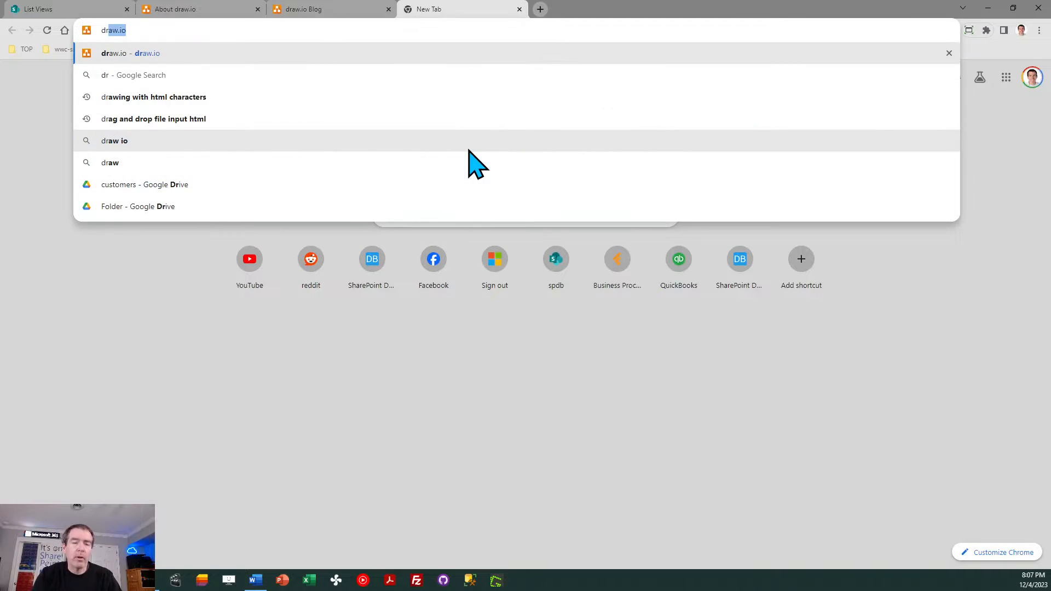
{"action": "type", "text": ".io"}
{"action": "left_click", "coordinate": [469, 151]}
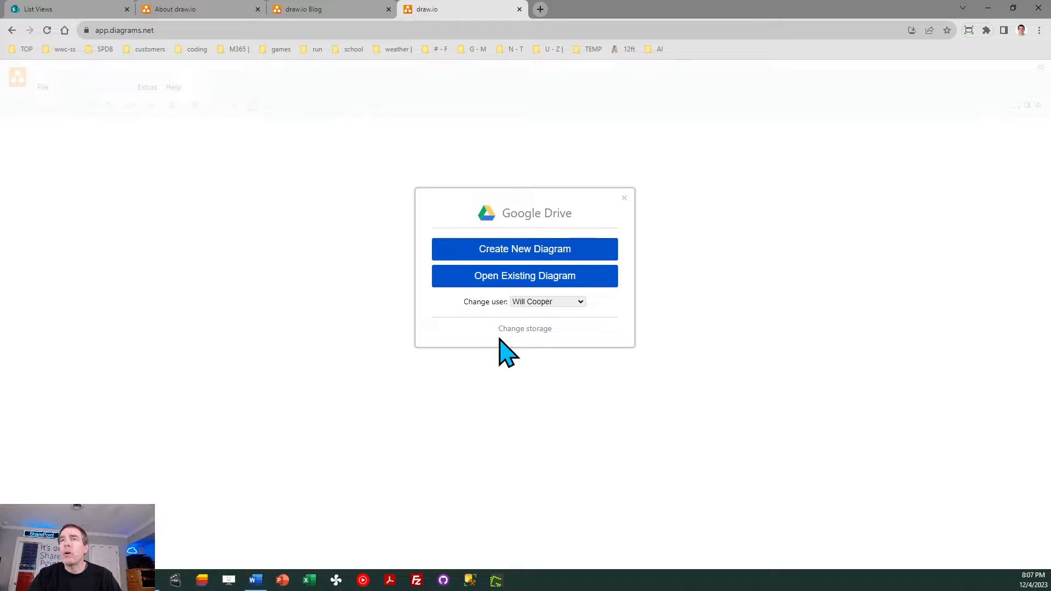
{"action": "left_click", "coordinate": [530, 329]}
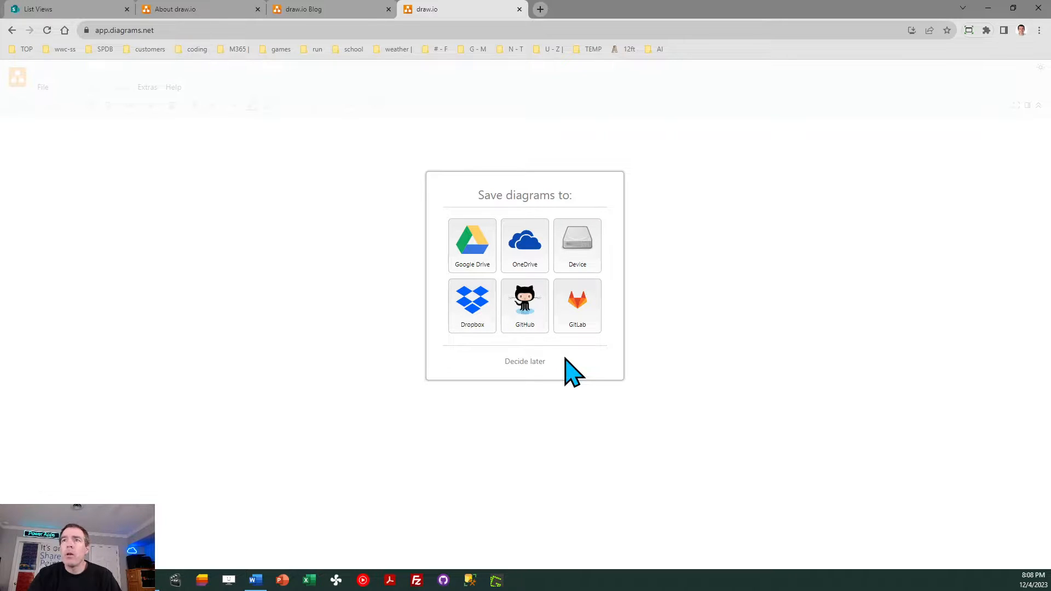
{"action": "left_click", "coordinate": [475, 268]}
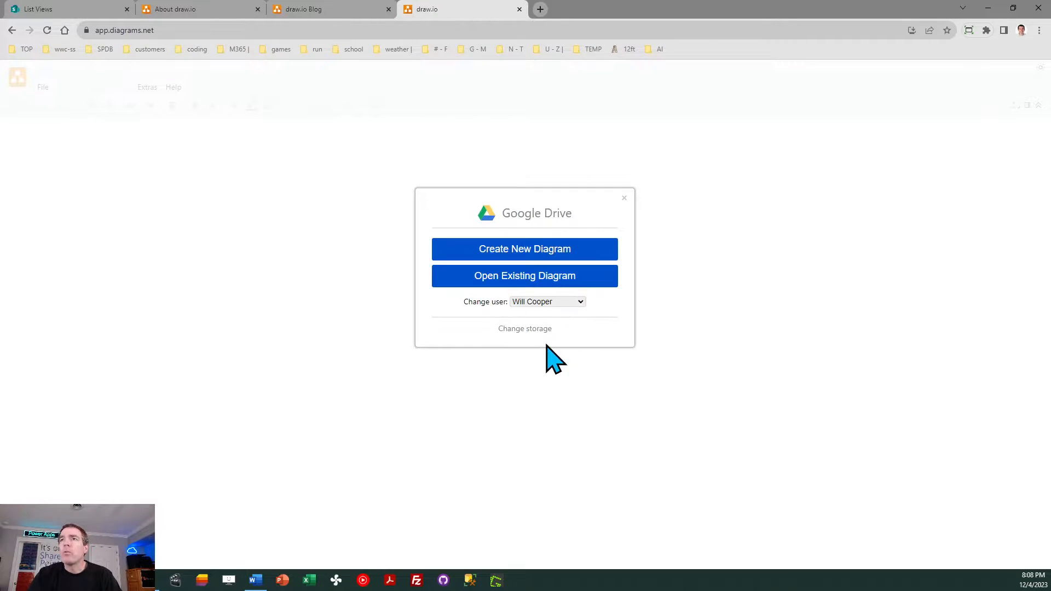
Step: Create a new blank diagram named Help-Support_process.drawio as an XML file
{"action": "left_click", "coordinate": [528, 252]}
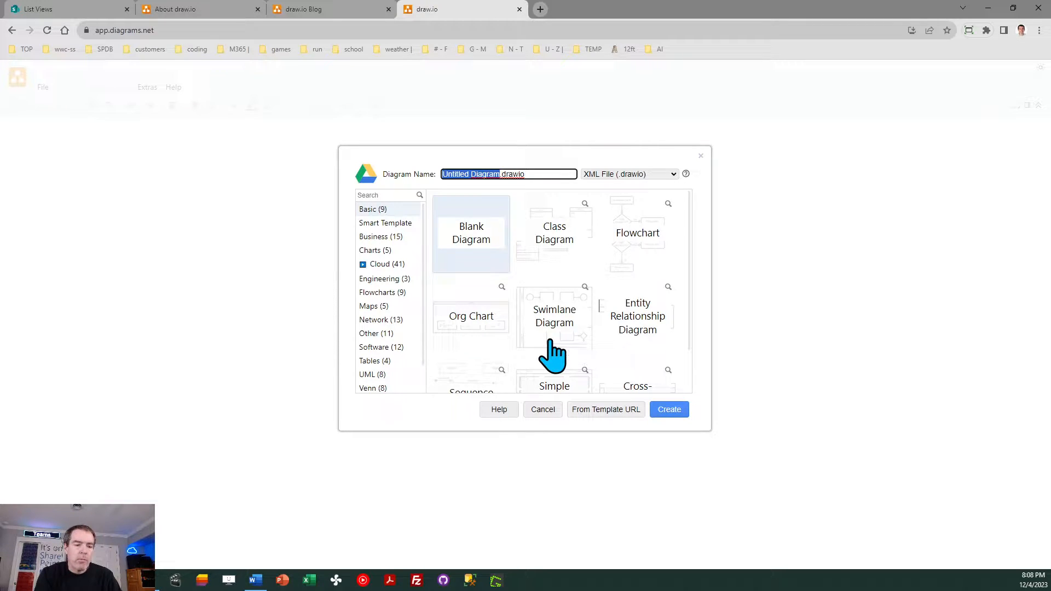
{"action": "type", "text": "He"}
{"action": "type", "text": "lp-Support"}
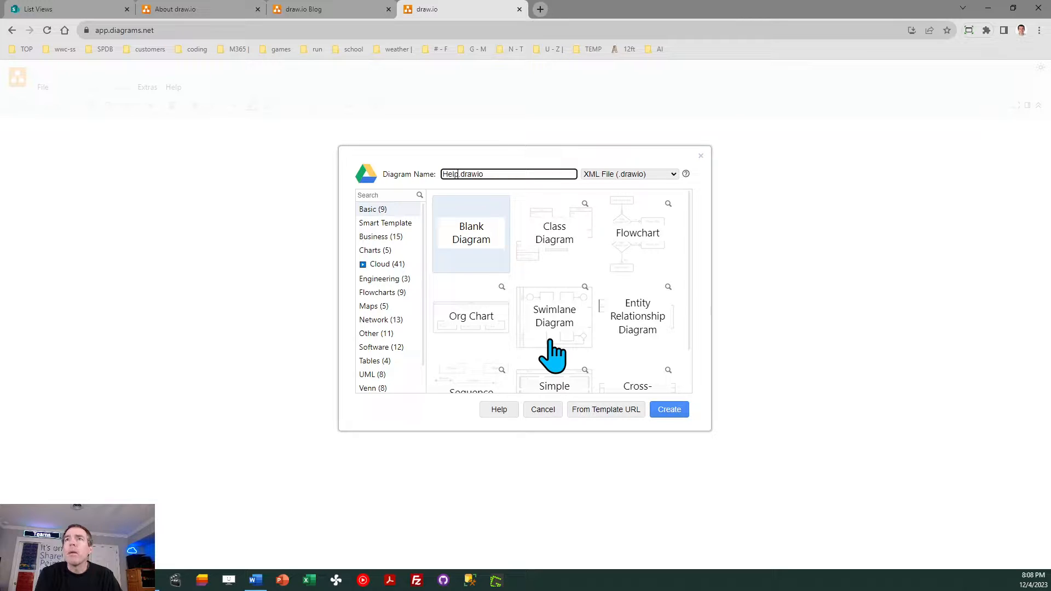
{"action": "type", "text": "_process"}
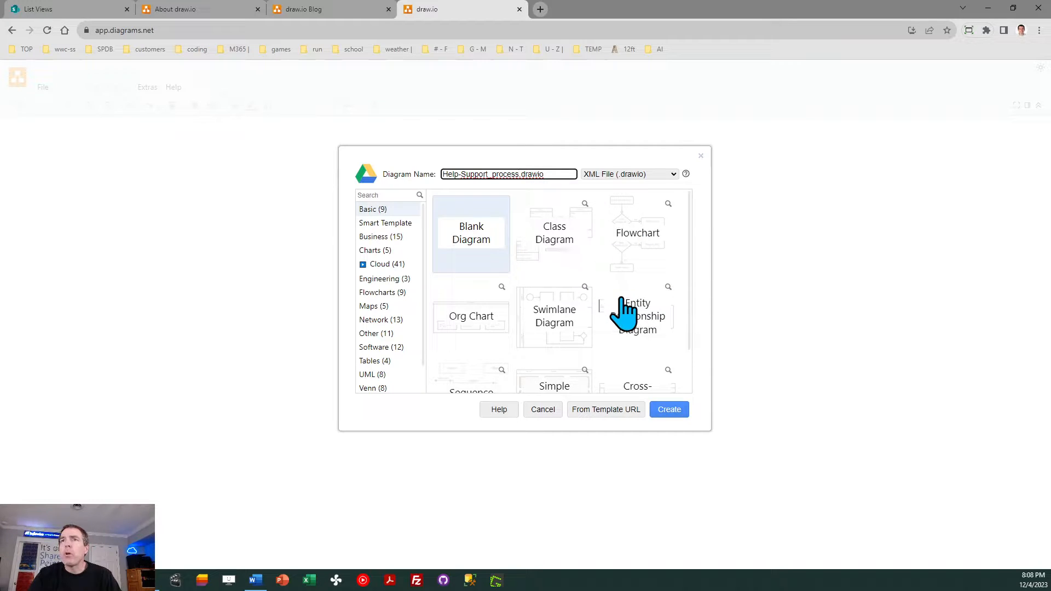
{"action": "left_click", "coordinate": [662, 411]}
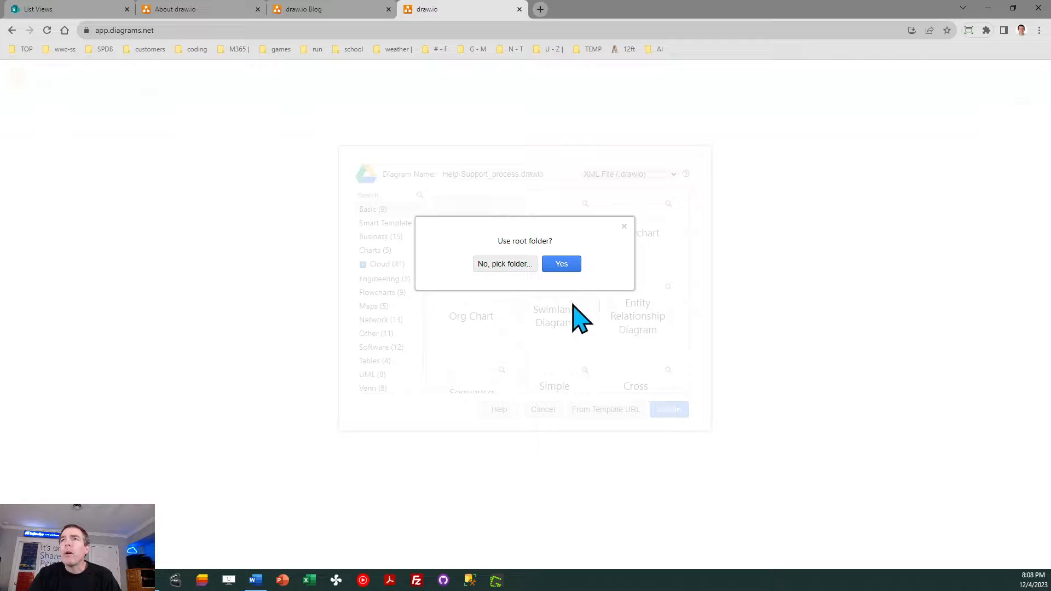
Step: Save the new diagram in the diagrams folder inside WWC-SS instead of the root folder
{"action": "left_click", "coordinate": [522, 265]}
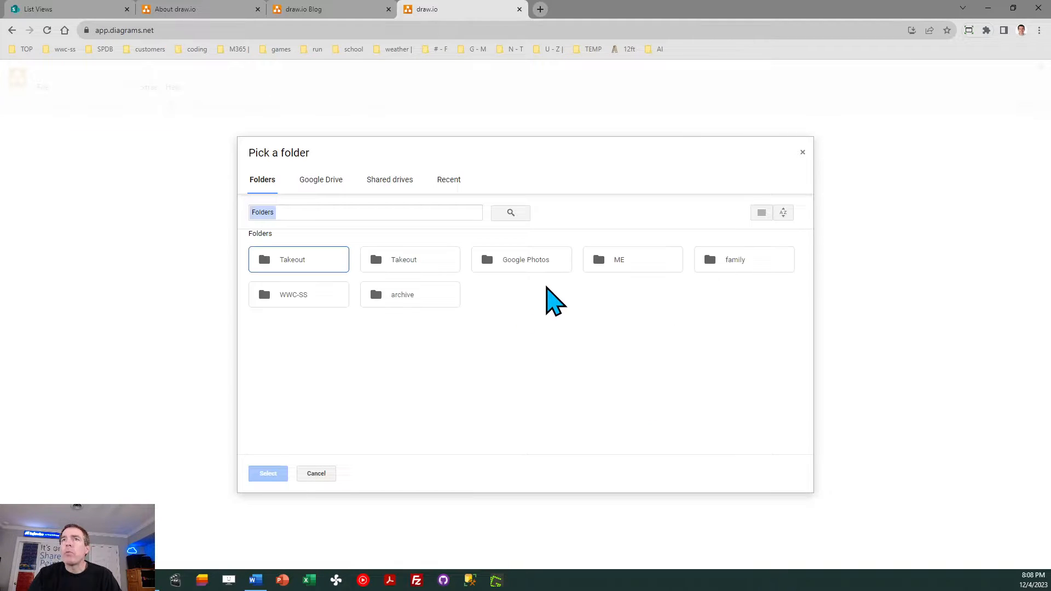
{"action": "double_click", "coordinate": [312, 294]}
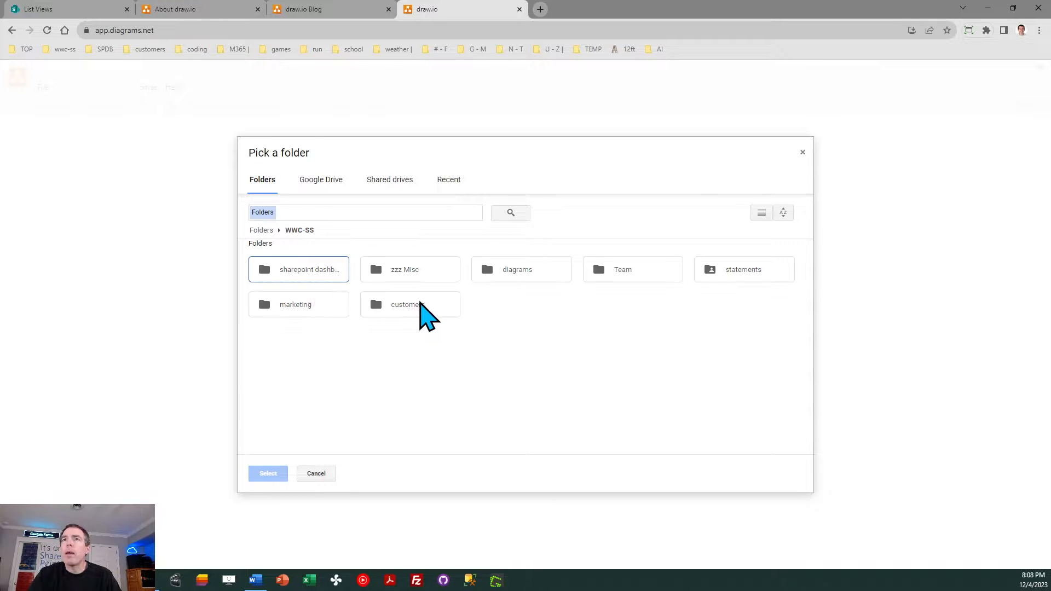
{"action": "double_click", "coordinate": [520, 277]}
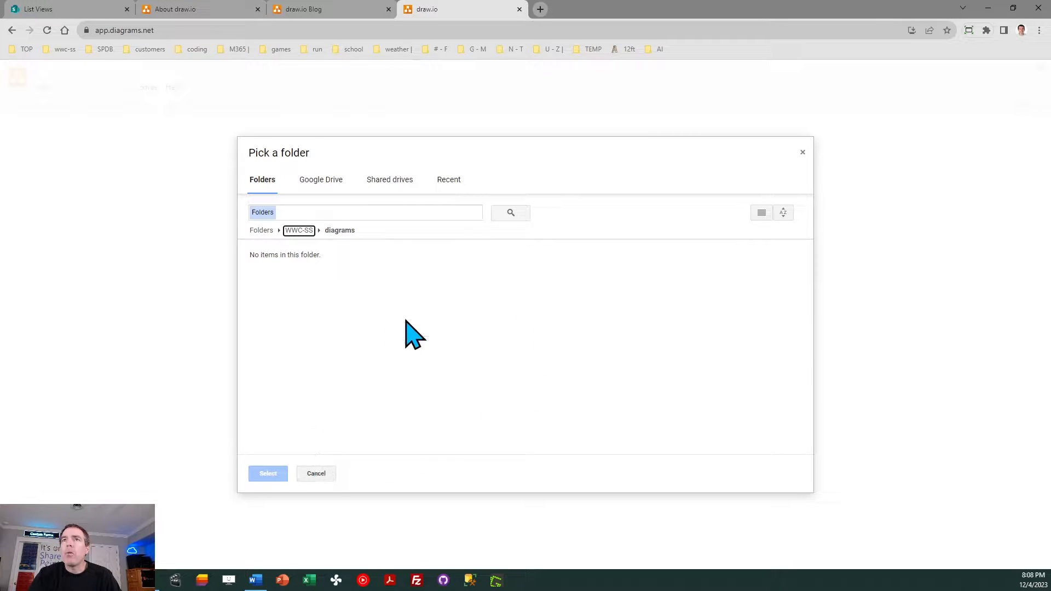
{"action": "left_click", "coordinate": [299, 230]}
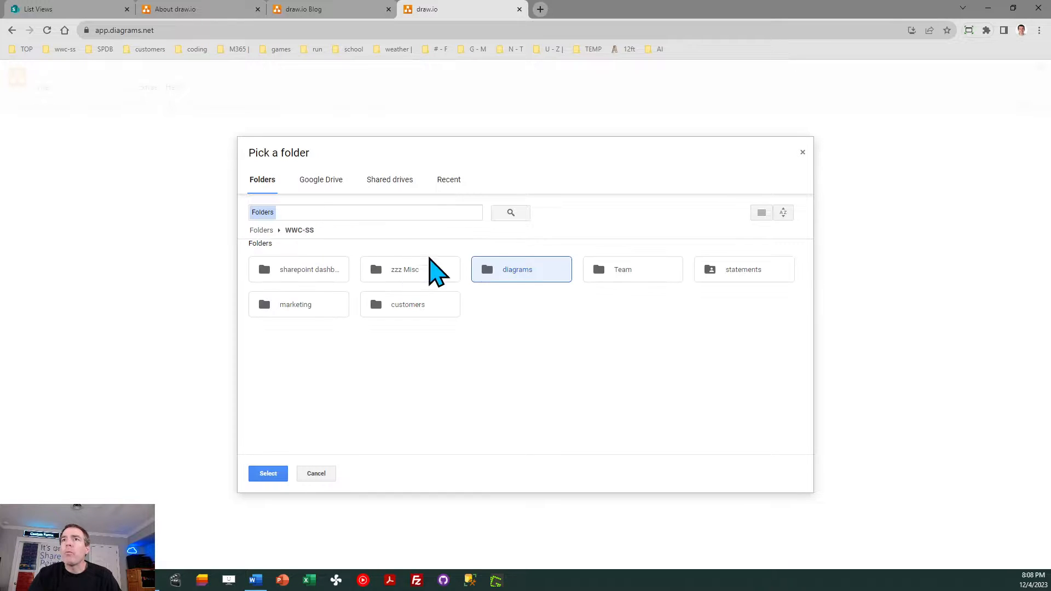
{"action": "left_click", "coordinate": [268, 474]}
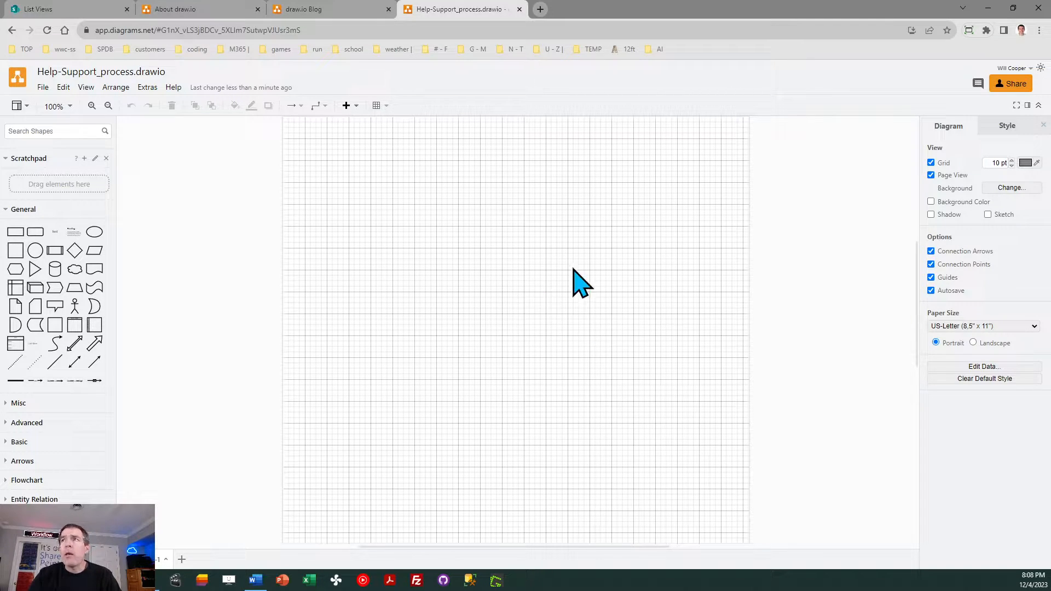
Step: Turn on the page's background color and set it to light gray CCCCCC
{"action": "left_click", "coordinate": [931, 202]}
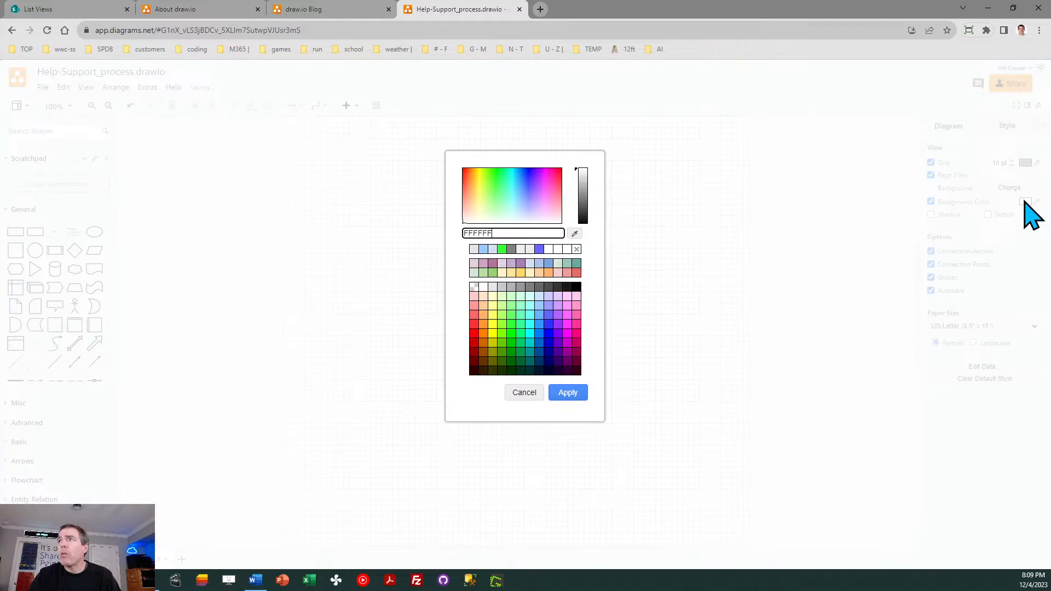
{"action": "left_click", "coordinate": [1024, 201]}
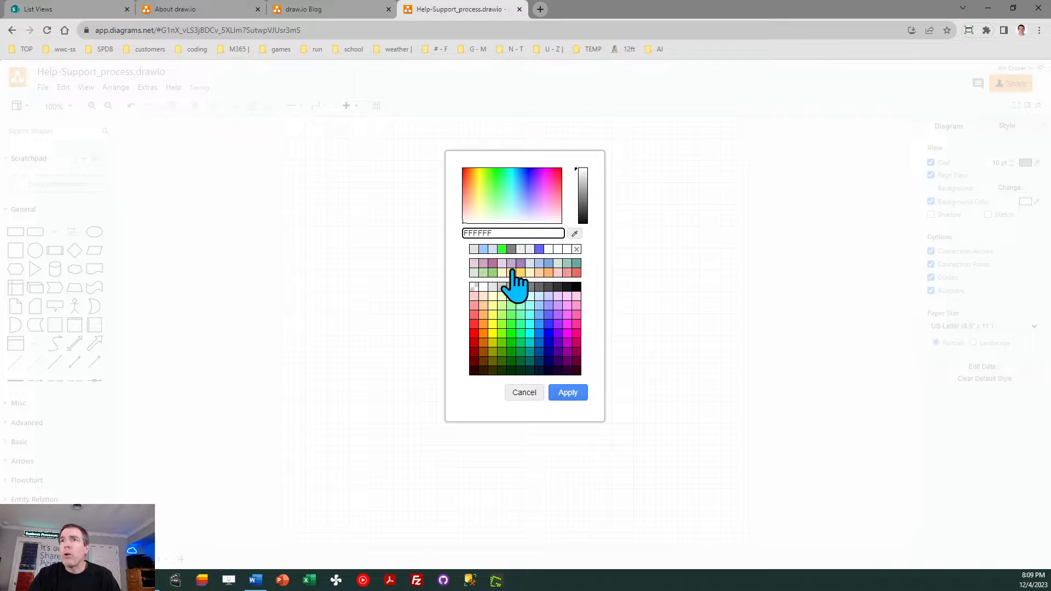
{"action": "left_click", "coordinate": [497, 287]}
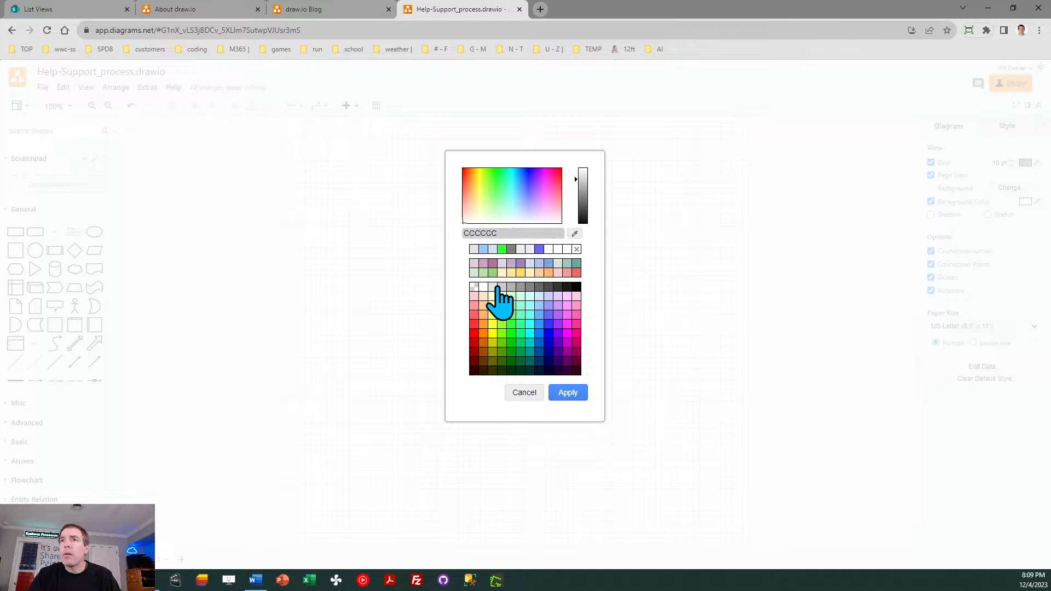
{"action": "left_click", "coordinate": [563, 393]}
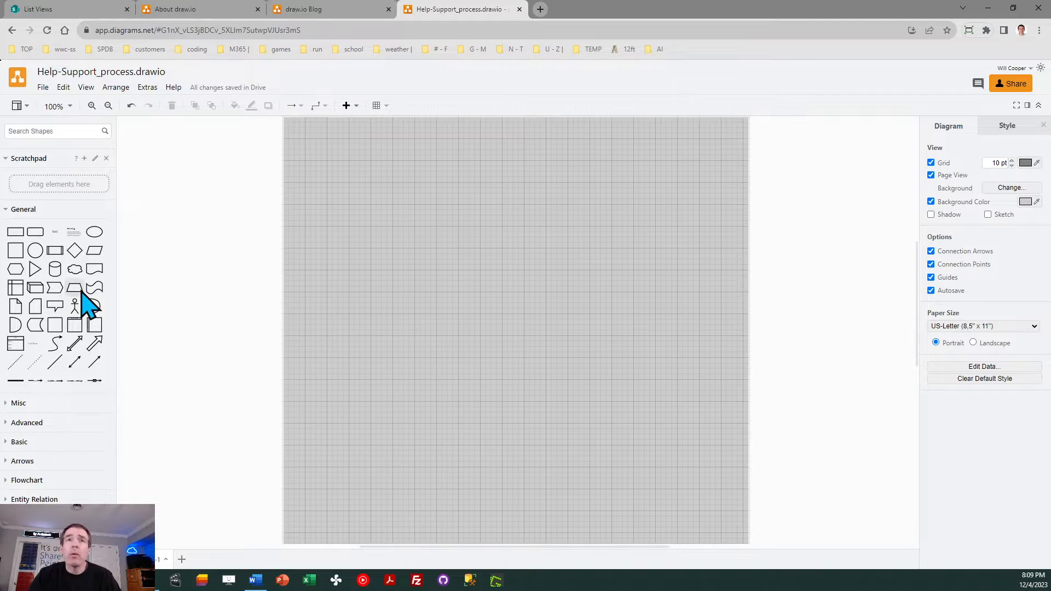
Step: Add a rounded rectangle to the upper-left part of the page and make it slightly narrower
{"action": "mouse_move", "coordinate": [72, 271]}
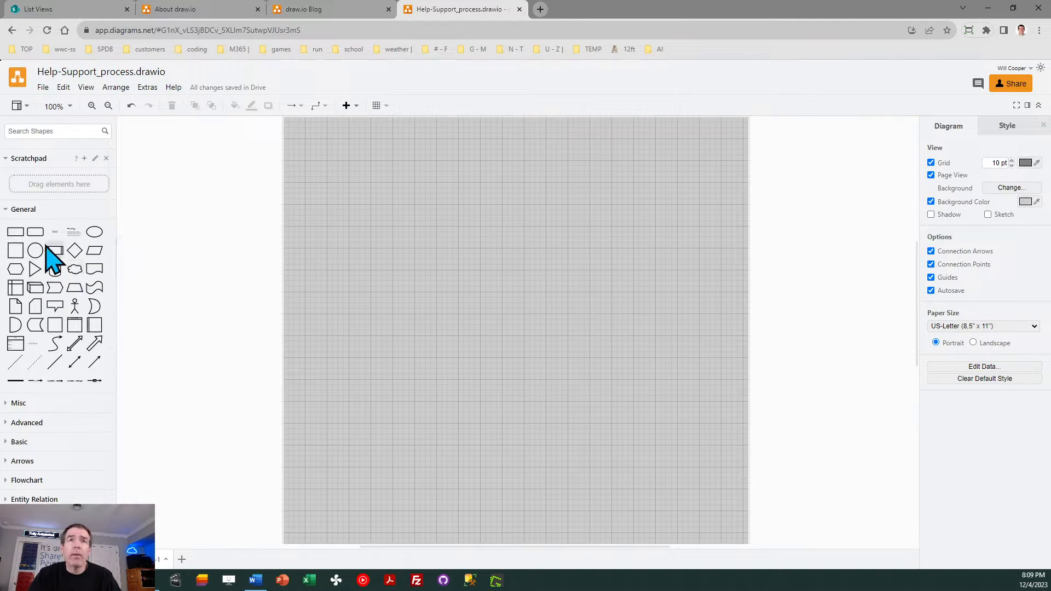
{"action": "left_click_drag", "start_coordinate": [35, 231], "coordinate": [376, 191]}
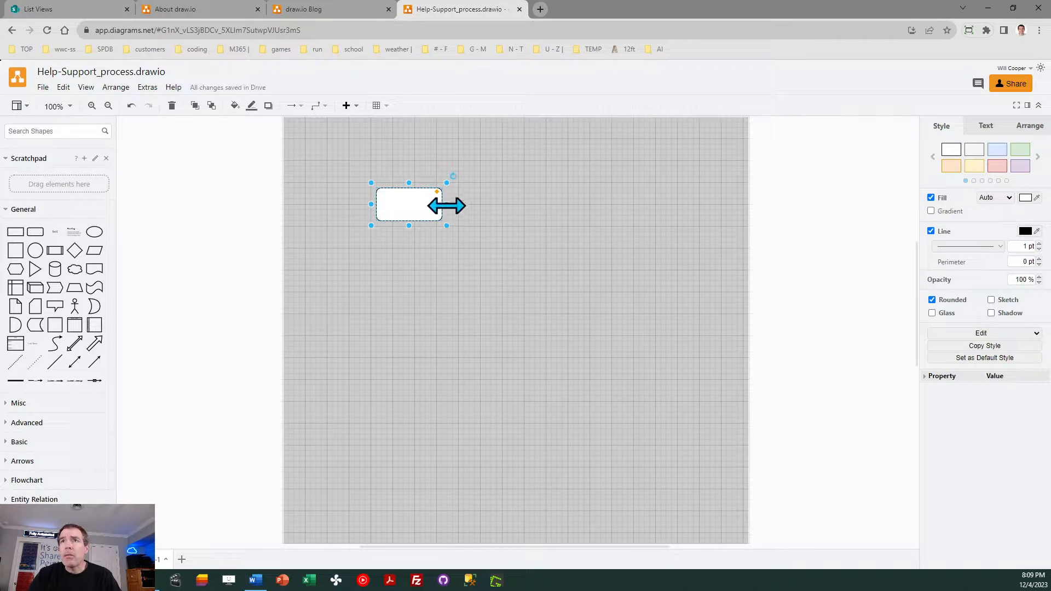
{"action": "left_click_drag", "start_coordinate": [446, 204], "coordinate": [443, 205]}
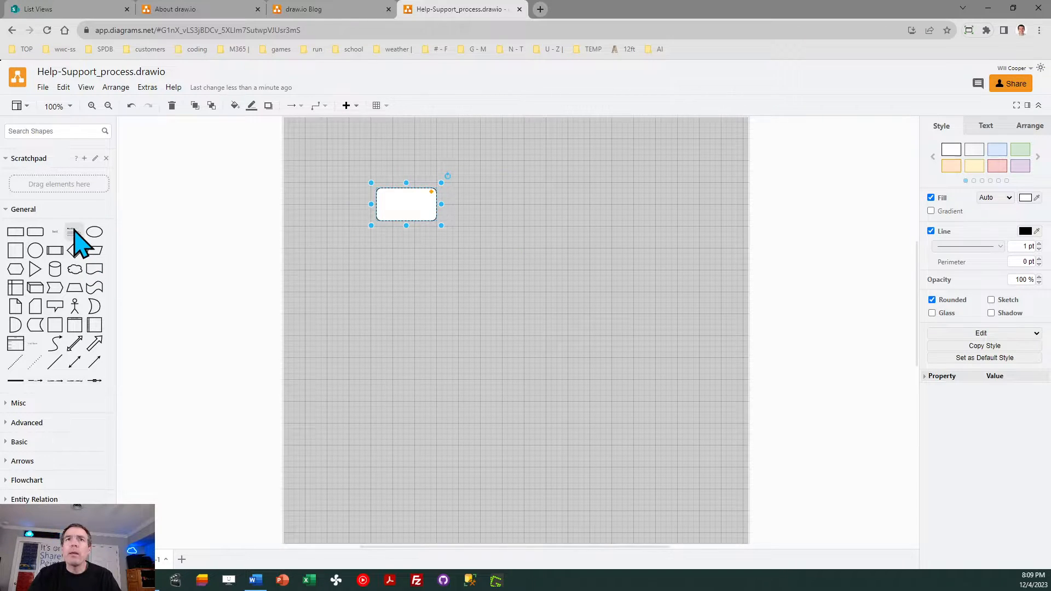
Step: Add a text title reading "Help Request Process" at the top of the page and widen its box to fit one line
{"action": "left_click_drag", "start_coordinate": [60, 231], "coordinate": [465, 138]}
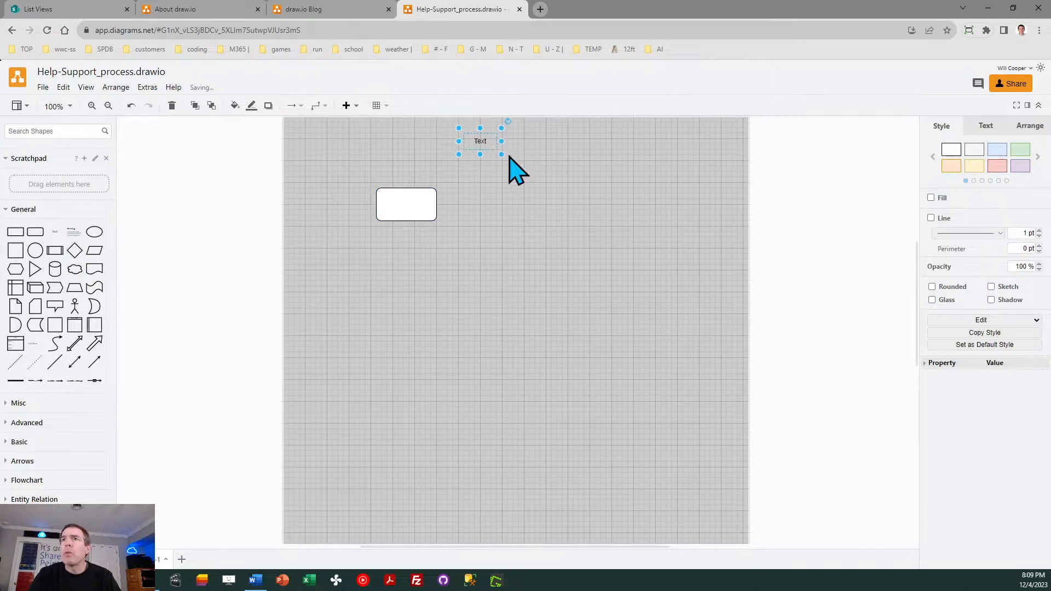
{"action": "double_click", "coordinate": [483, 144]}
{"action": "type", "text": "H"}
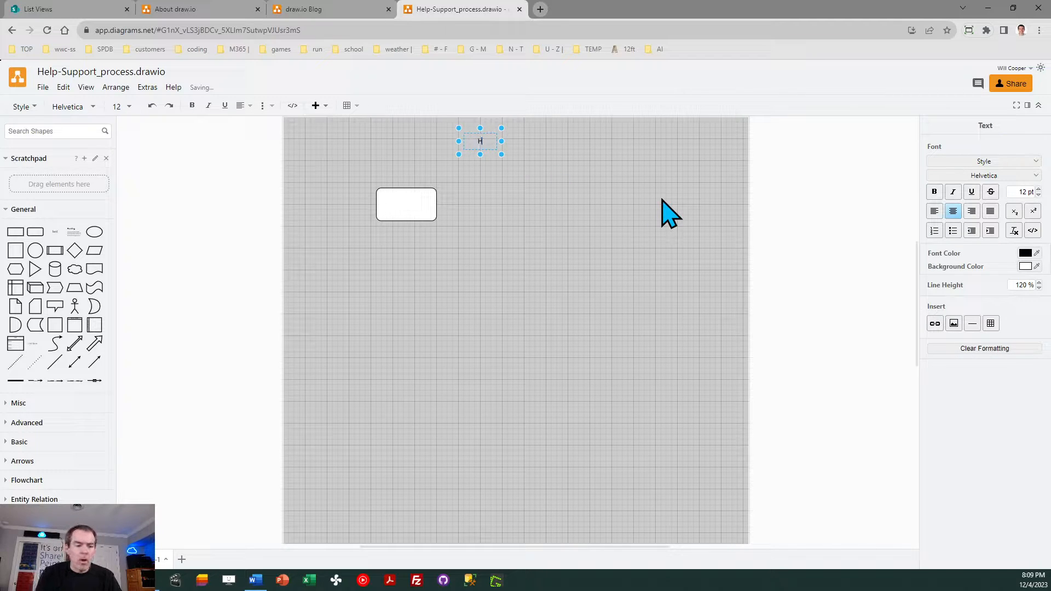
{"action": "type", "text": "elp Request"}
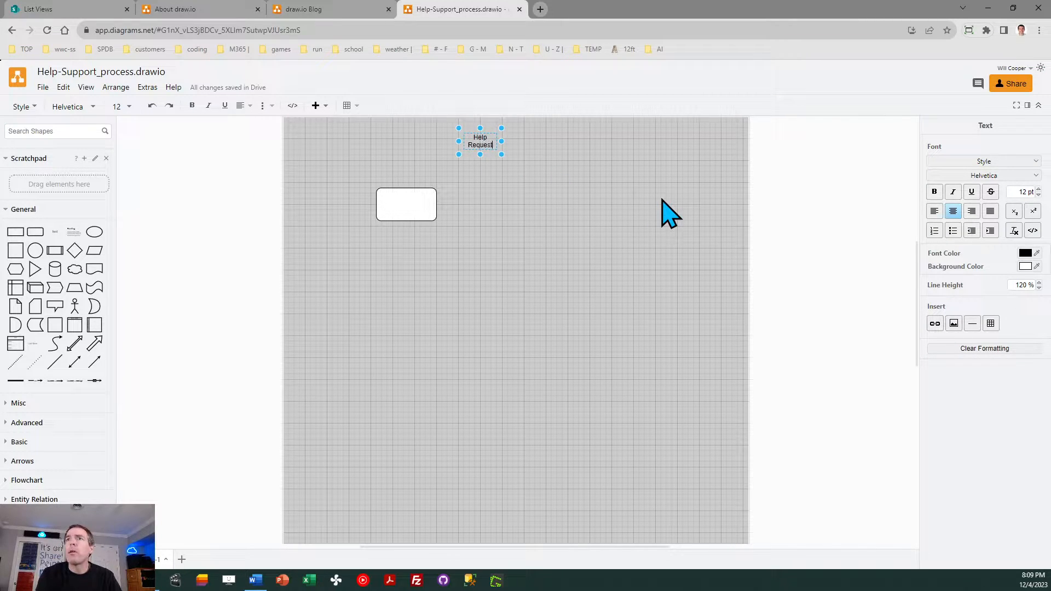
{"action": "type", "text": " Process"}
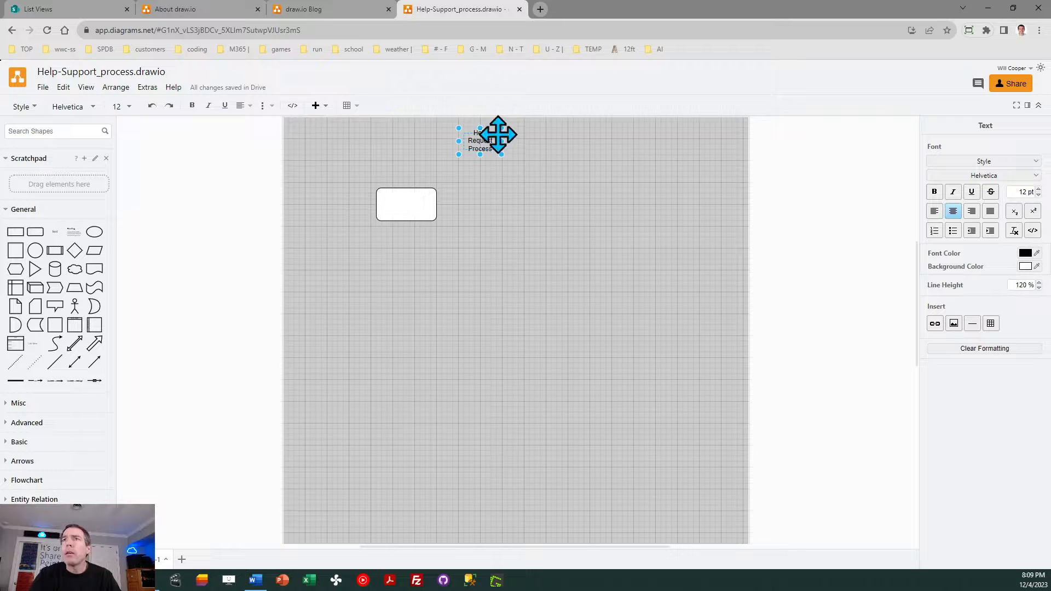
{"action": "left_click_drag", "start_coordinate": [502, 142], "coordinate": [616, 142]}
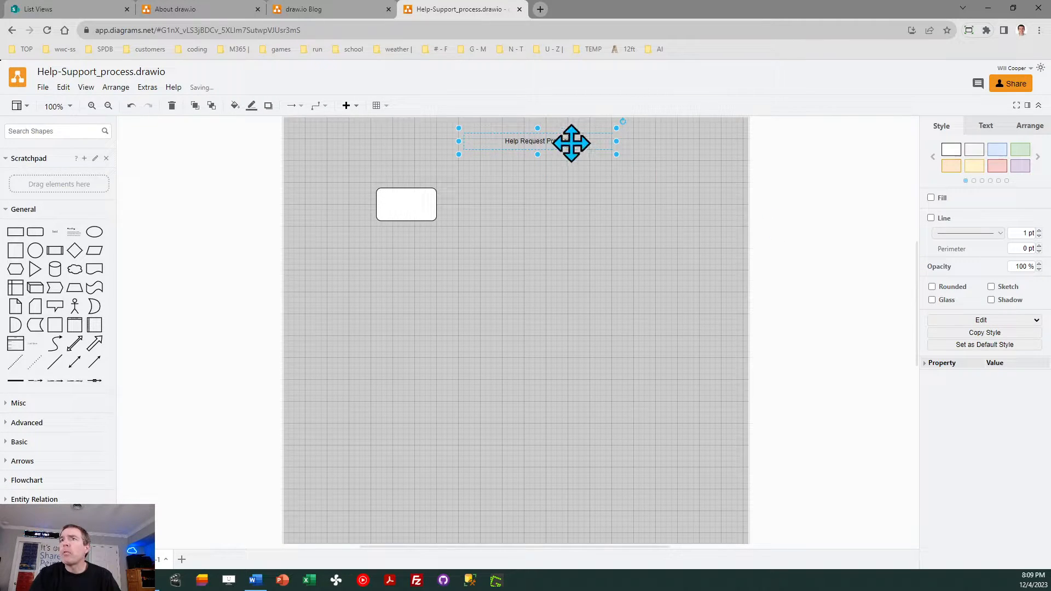
Step: Set the title text's font size to 28 pt and extend its box leftward so the title fits on one line
{"action": "double_click", "coordinate": [571, 143]}
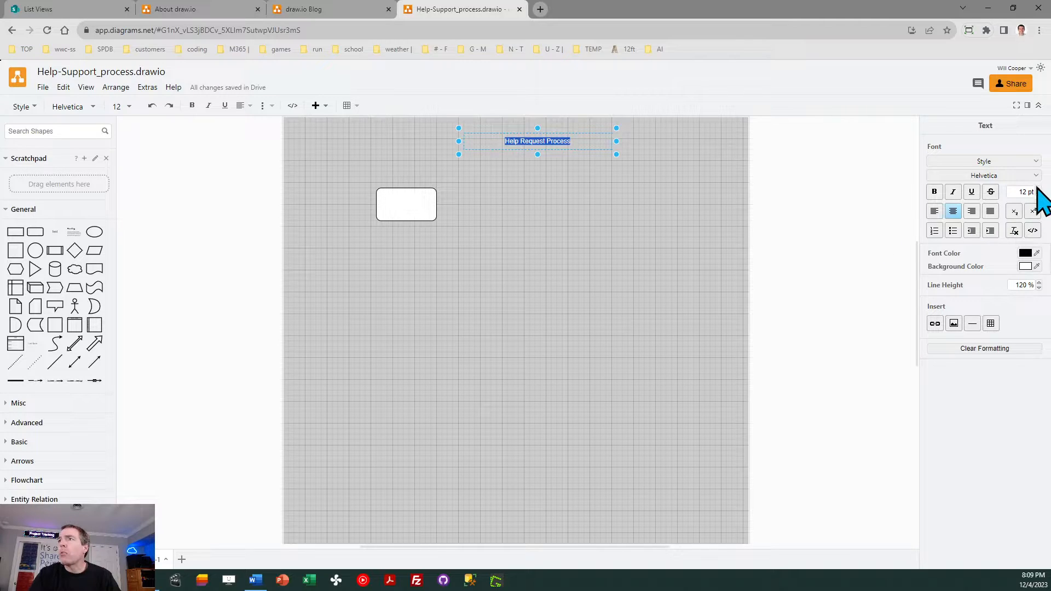
{"action": "left_click", "coordinate": [1038, 189]}
{"action": "left_click", "coordinate": [1038, 189]}
{"action": "left_click", "coordinate": [1038, 188]}
{"action": "left_click", "coordinate": [1037, 188]}
{"action": "left_click", "coordinate": [1038, 189]}
{"action": "left_click", "coordinate": [1038, 189]}
{"action": "left_click", "coordinate": [1038, 189]}
{"action": "left_click", "coordinate": [1037, 189]}
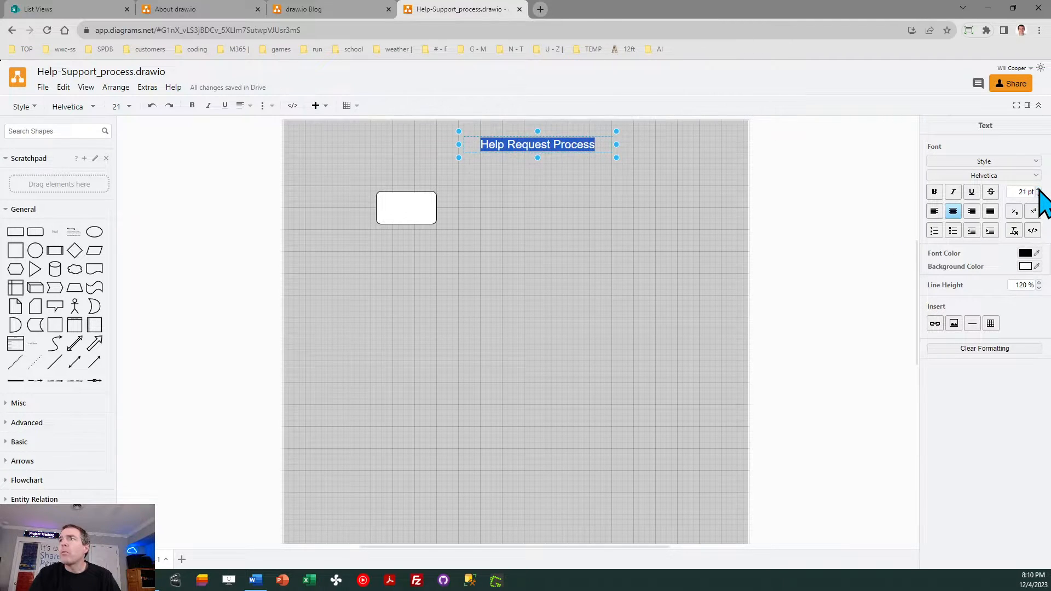
{"action": "left_click", "coordinate": [1037, 189]}
{"action": "left_click", "coordinate": [1037, 189]}
{"action": "left_click", "coordinate": [1038, 189]}
{"action": "left_click", "coordinate": [1038, 189]}
{"action": "left_click", "coordinate": [1037, 189]}
{"action": "left_click", "coordinate": [1038, 188]}
{"action": "left_click", "coordinate": [1038, 189]}
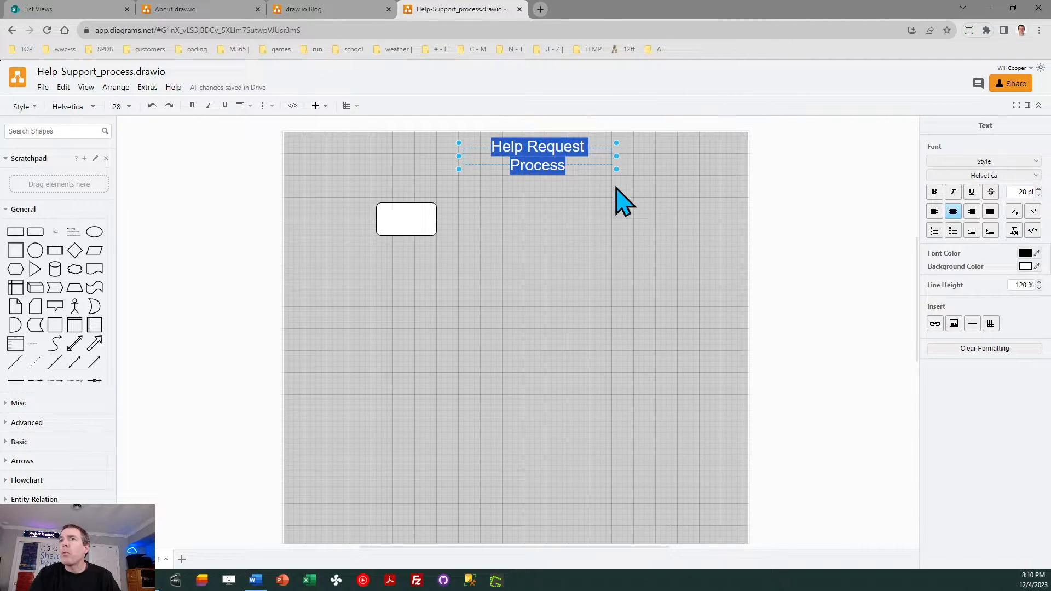
{"action": "left_click_drag", "start_coordinate": [458, 156], "coordinate": [395, 159]}
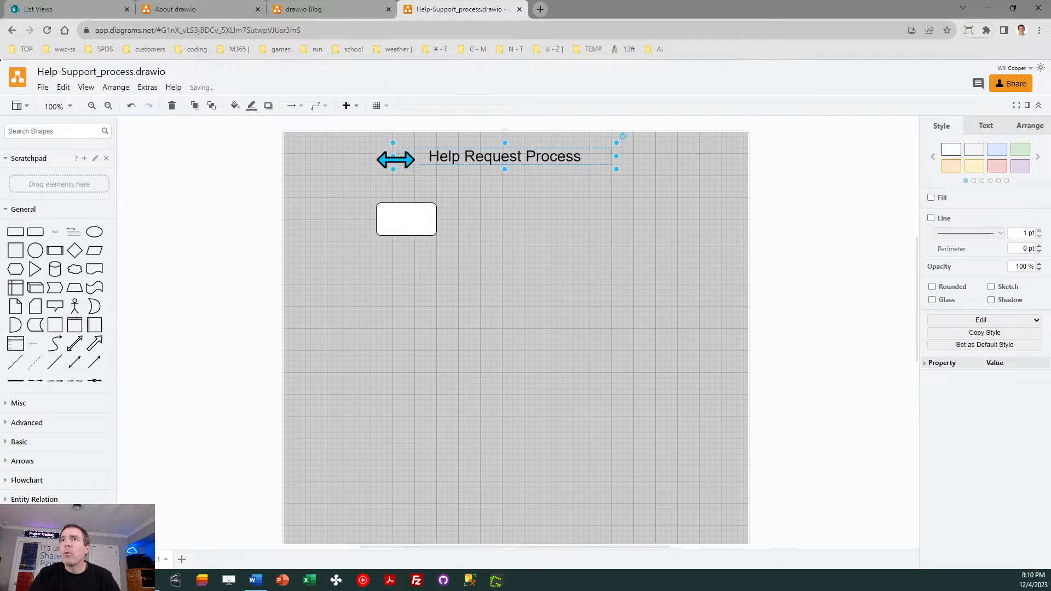
Step: Label the rounded rectangle "Help Request"
{"action": "left_click", "coordinate": [418, 219]}
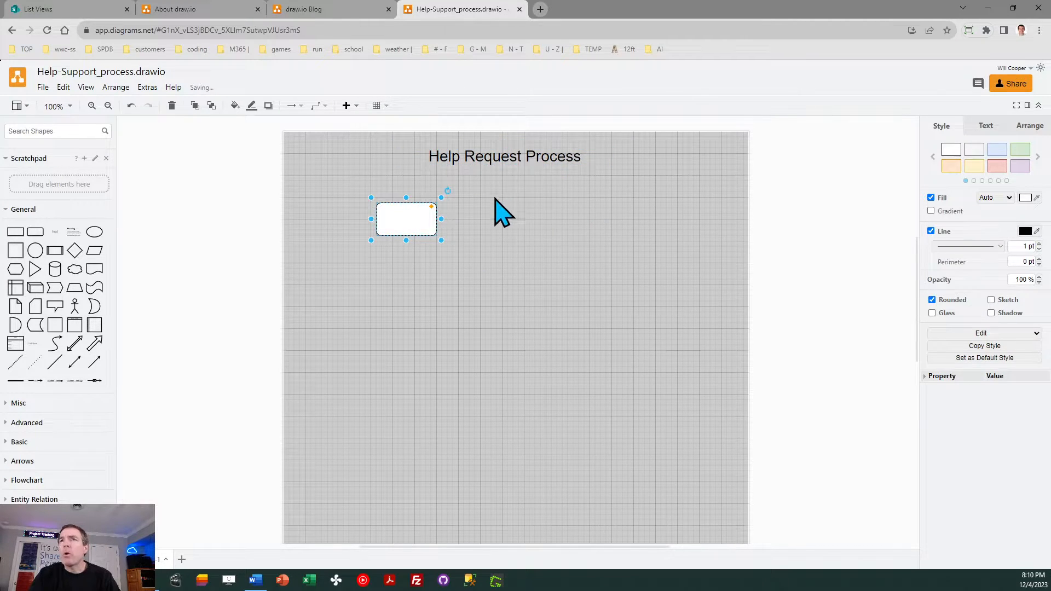
{"action": "double_click", "coordinate": [406, 217]}
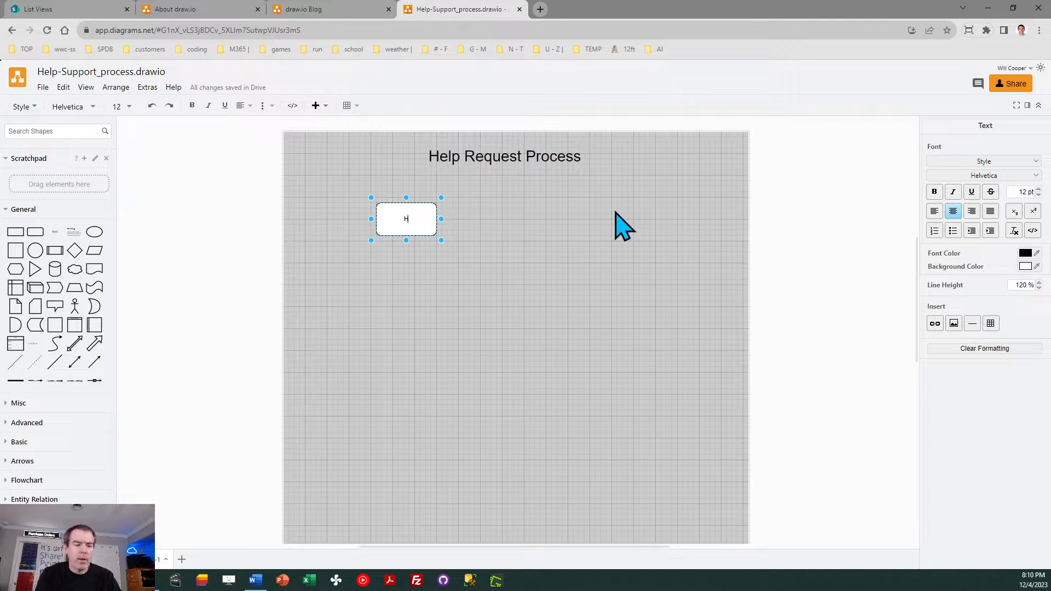
{"action": "type", "text": "Help Request"}
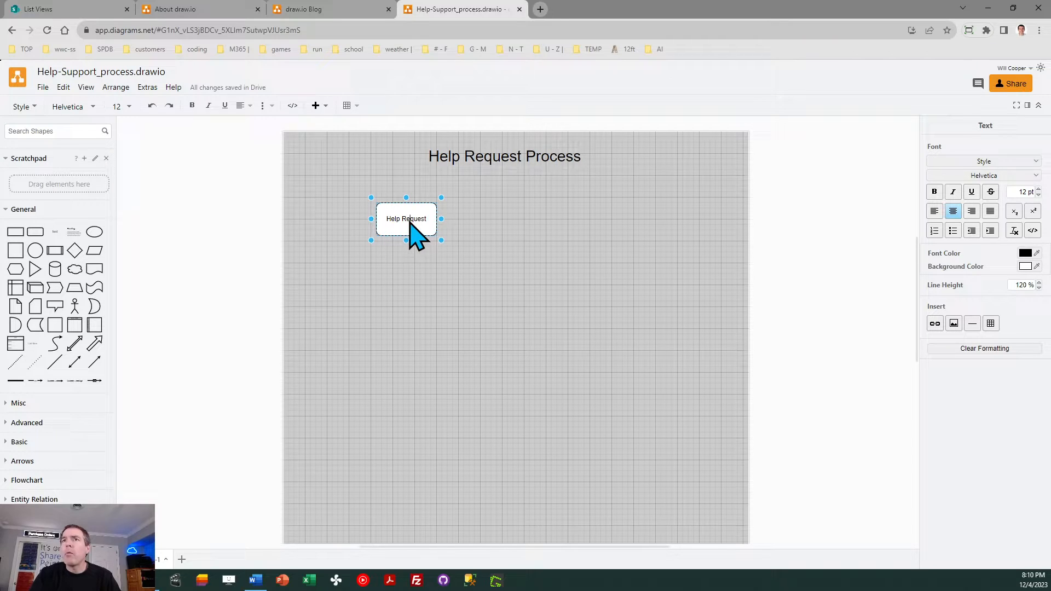
Step: Apply the light blue fill style to the Help Request box
{"action": "left_click", "coordinate": [434, 293]}
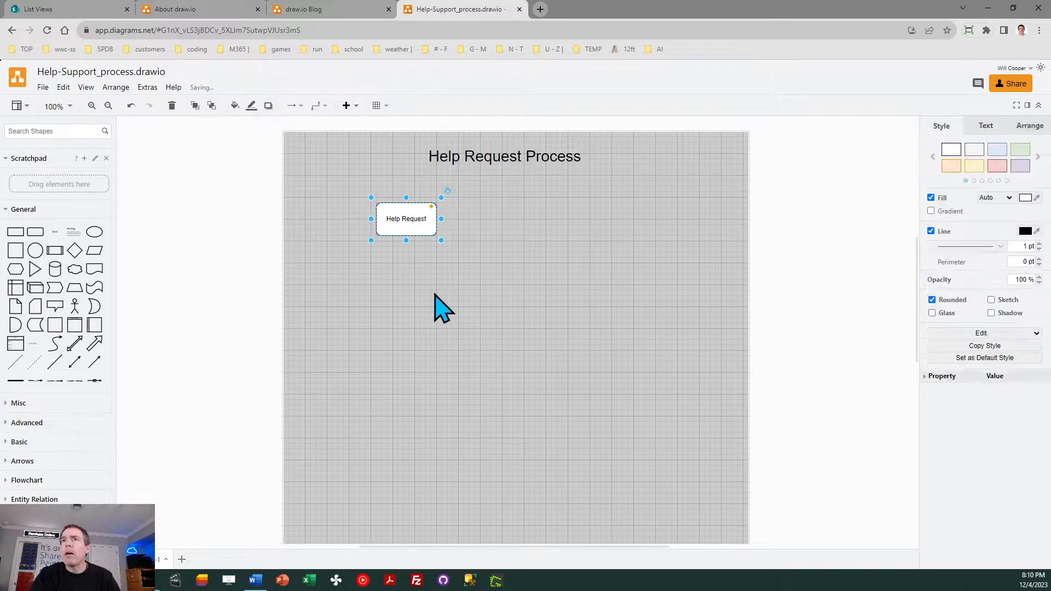
{"action": "left_click", "coordinate": [425, 229]}
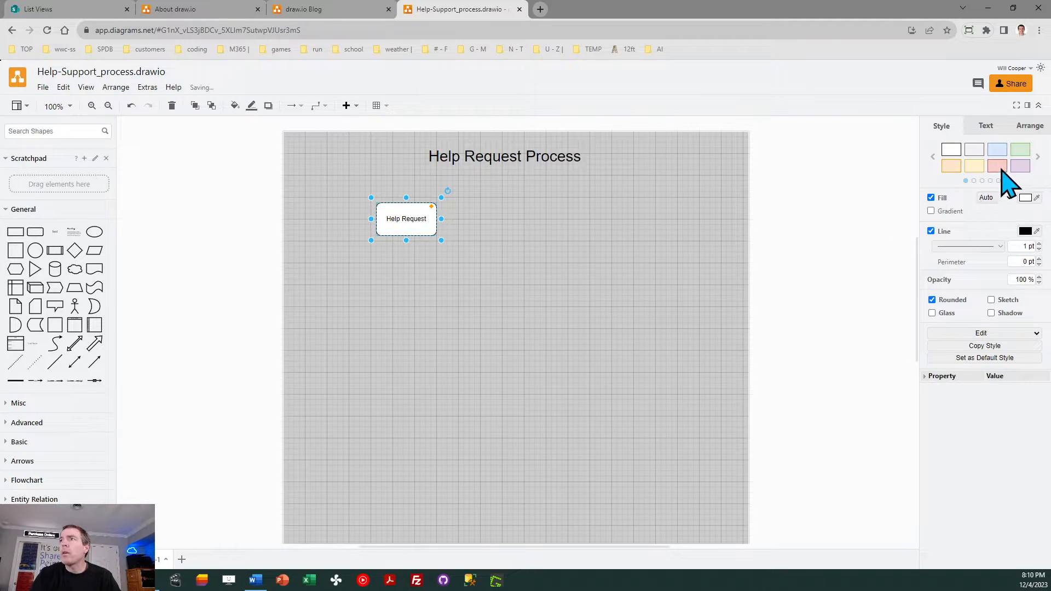
{"action": "left_click", "coordinate": [1001, 149]}
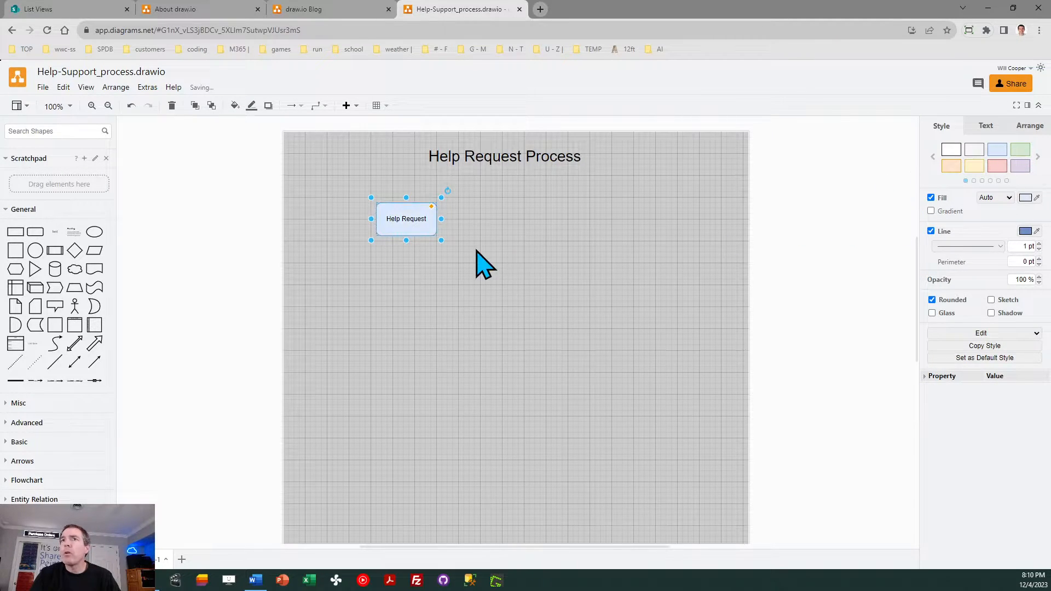
Step: Move the Help Request box directly beneath the title and reduce its height slightly
{"action": "left_click_drag", "start_coordinate": [410, 221], "coordinate": [504, 200]}
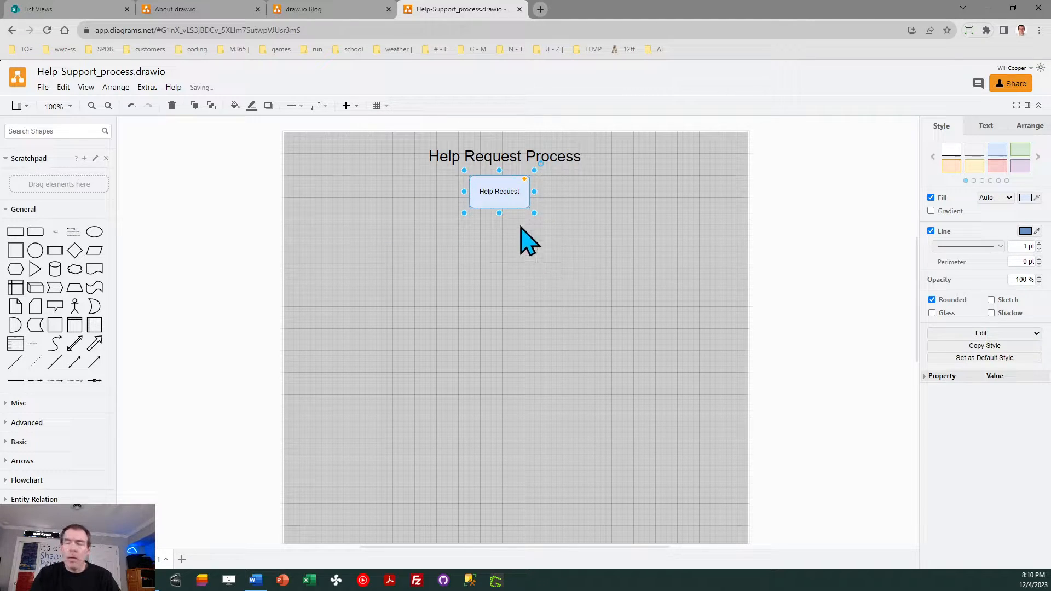
{"action": "left_click", "coordinate": [517, 266]}
{"action": "left_click", "coordinate": [510, 193]}
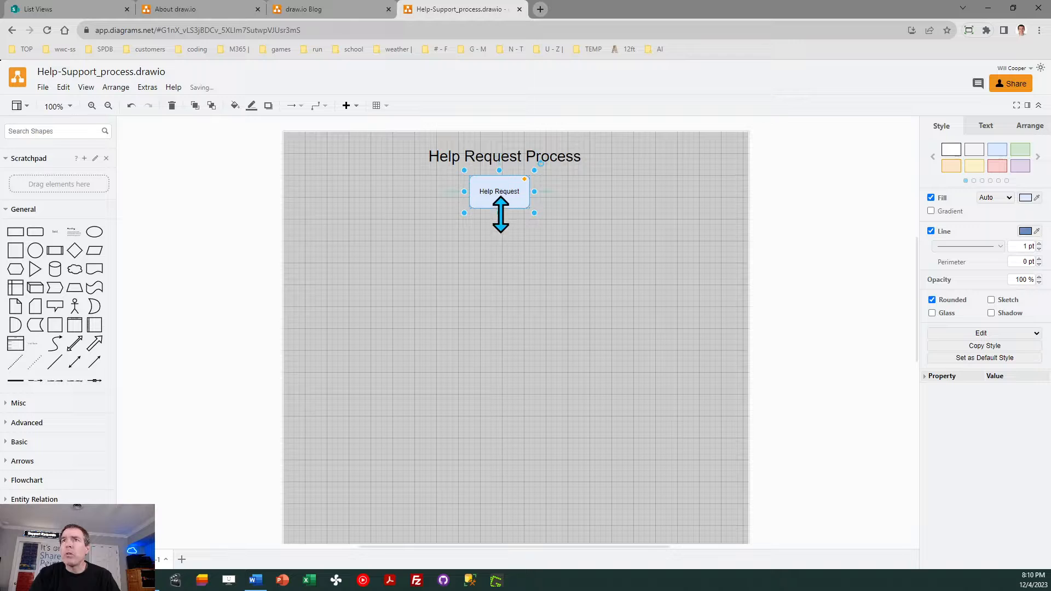
{"action": "left_click_drag", "start_coordinate": [499, 213], "coordinate": [500, 208]}
{"action": "left_click", "coordinate": [587, 227]}
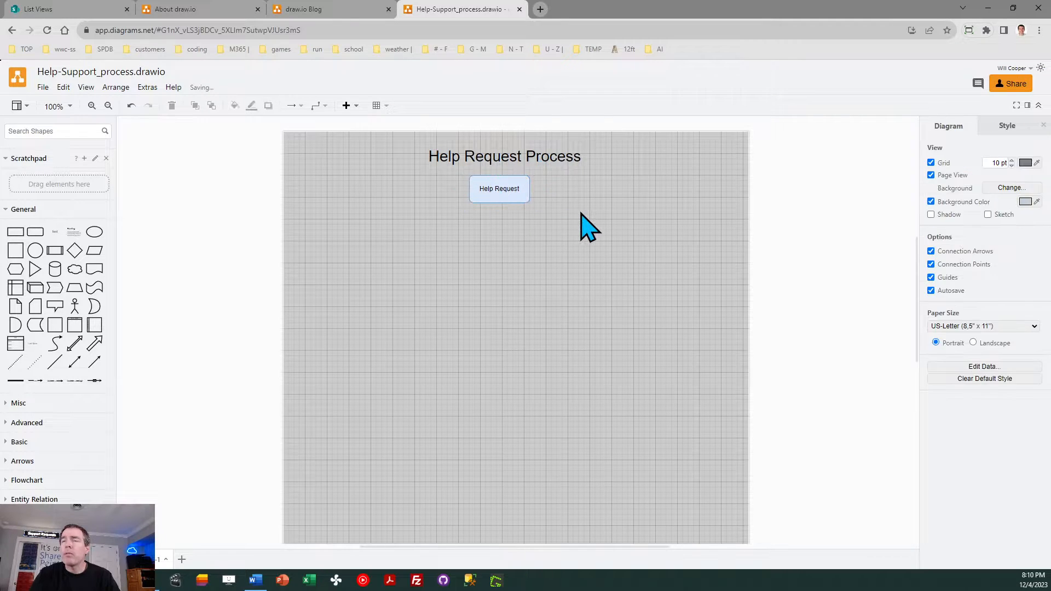
Step: Duplicate the Help Request box, place the copy directly below it, and label the copy "Review"
{"action": "left_click", "coordinate": [502, 192]}
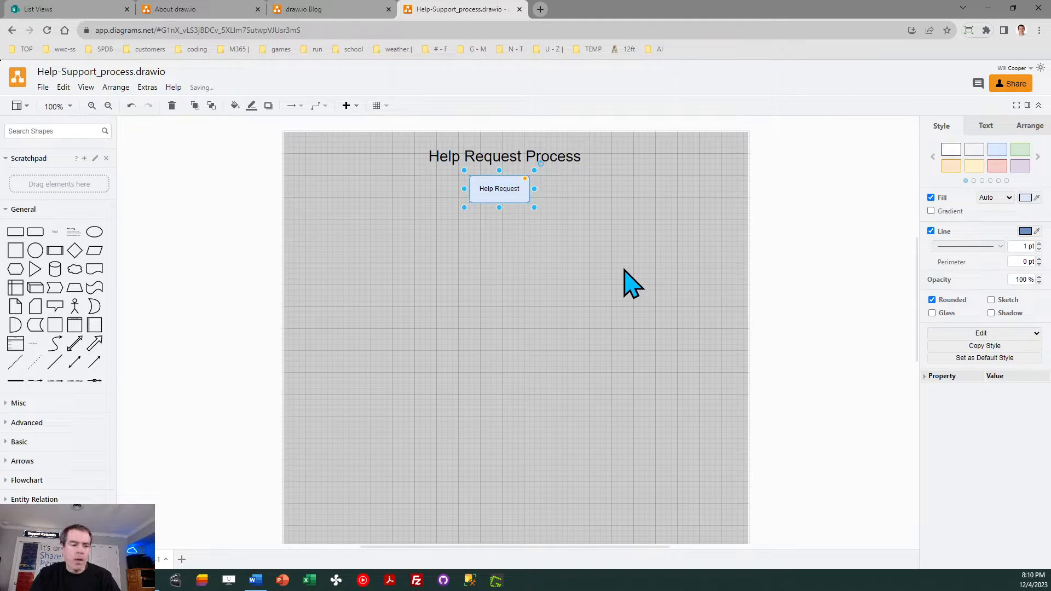
{"action": "left_click_drag", "start_coordinate": [509, 192], "coordinate": [504, 225]}
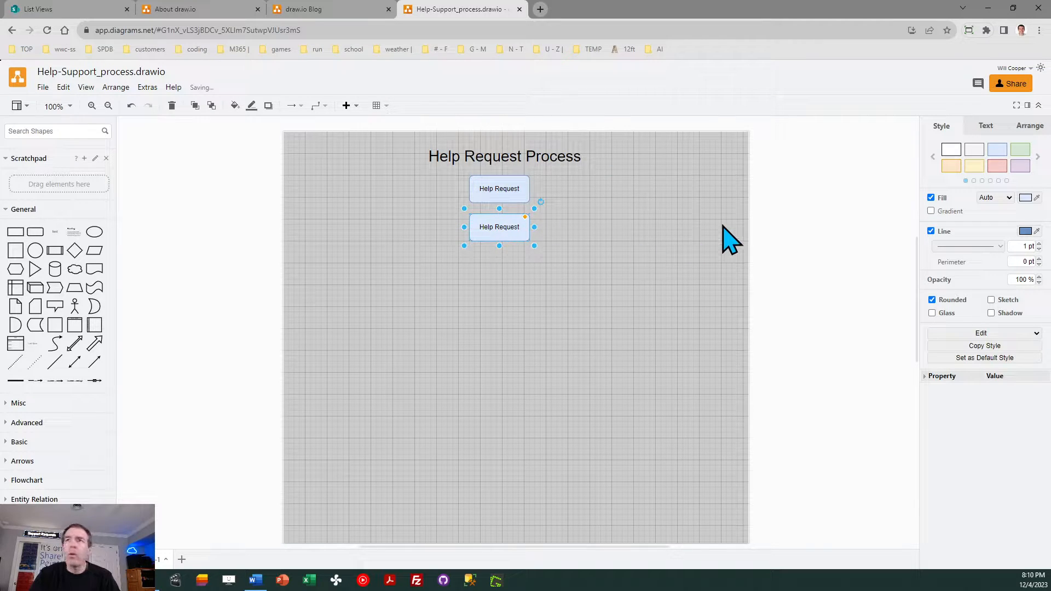
{"action": "double_click", "coordinate": [507, 230]}
{"action": "type", "text": "Rev"}
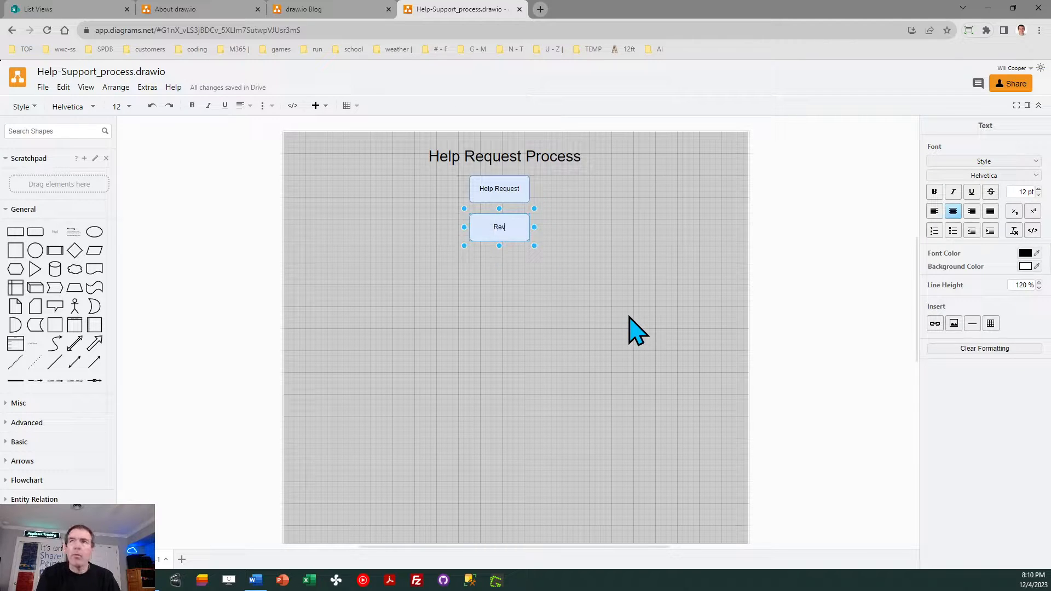
{"action": "type", "text": "iew"}
{"action": "left_click", "coordinate": [509, 282]}
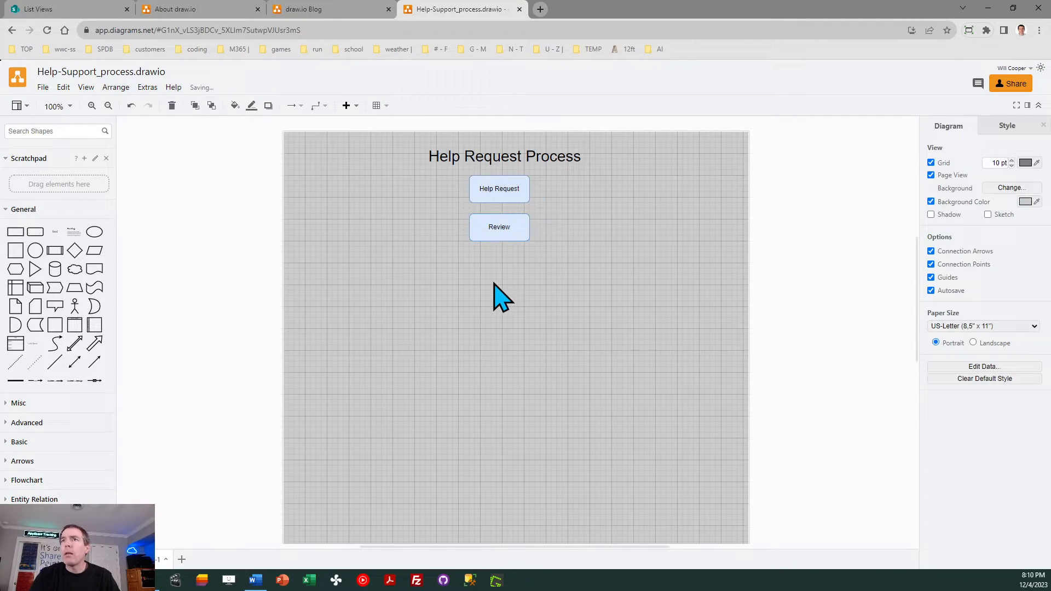
Step: Apply the light orange fill style to the Review box
{"action": "left_click", "coordinate": [505, 229]}
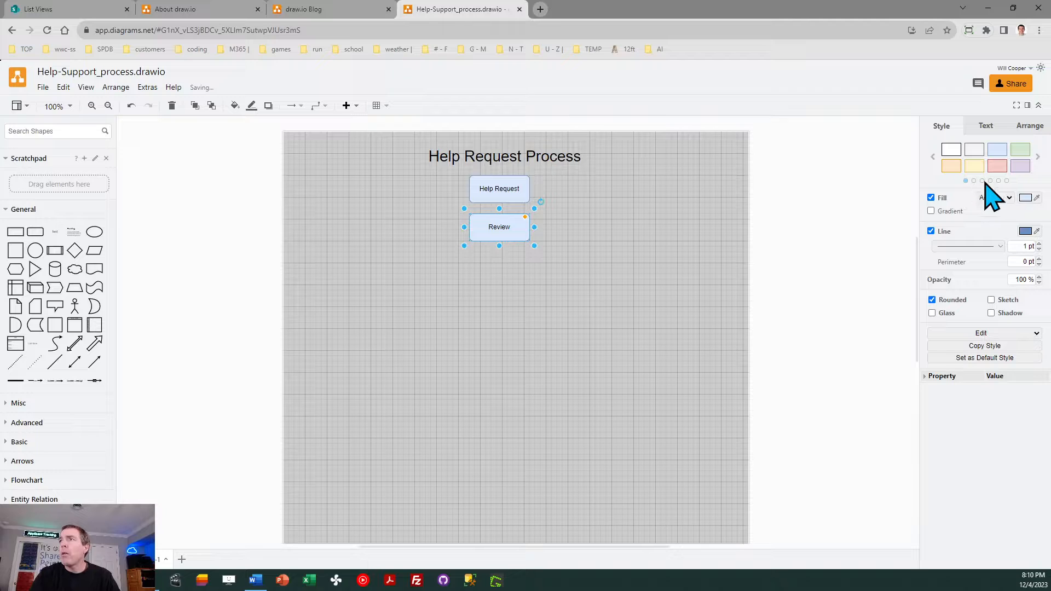
{"action": "left_click", "coordinate": [955, 165]}
{"action": "left_click", "coordinate": [649, 252]}
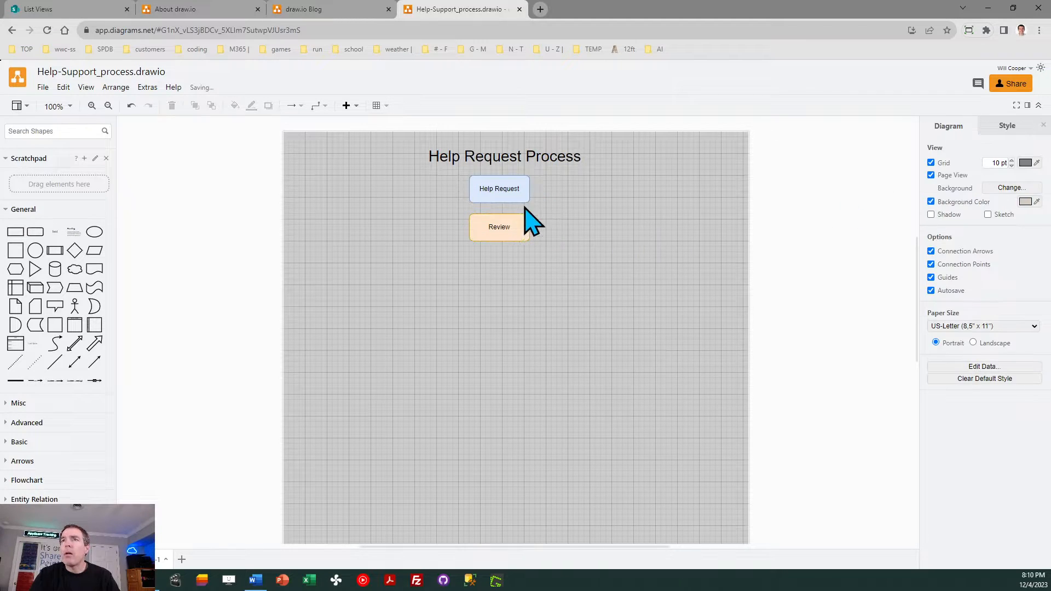
Step: Connect the Help Request box down to the Review box with an arrow, leaving room between them
{"action": "left_click_drag", "start_coordinate": [499, 203], "coordinate": [499, 238]}
{"action": "left_click", "coordinate": [612, 229]}
{"action": "left_click", "coordinate": [582, 246]}
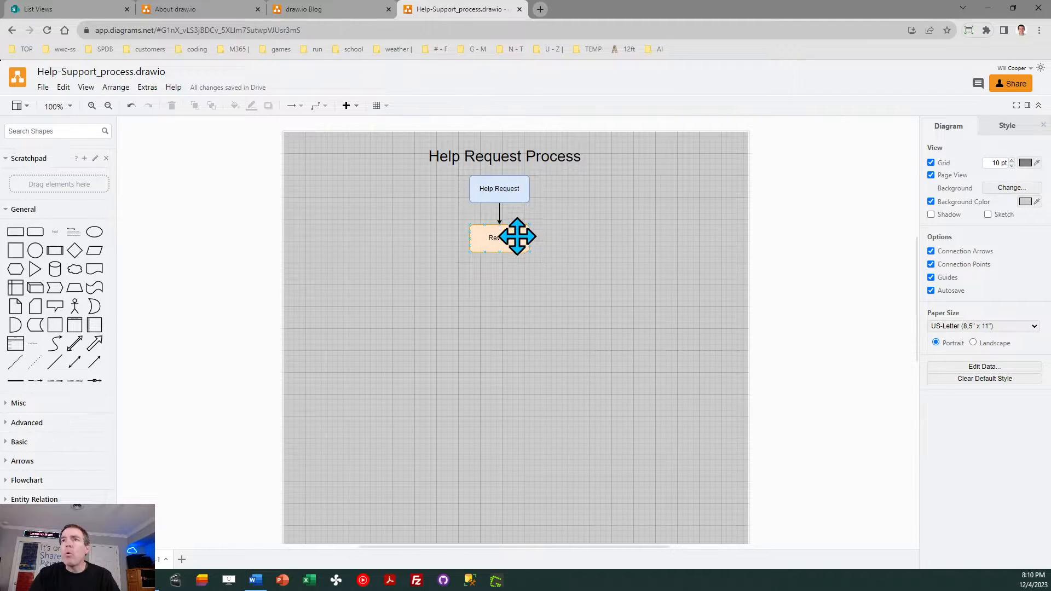
Step: Duplicate the Review box, align the copy directly below it, and move the original up slightly to even the spacing
{"action": "left_click", "coordinate": [497, 233]}
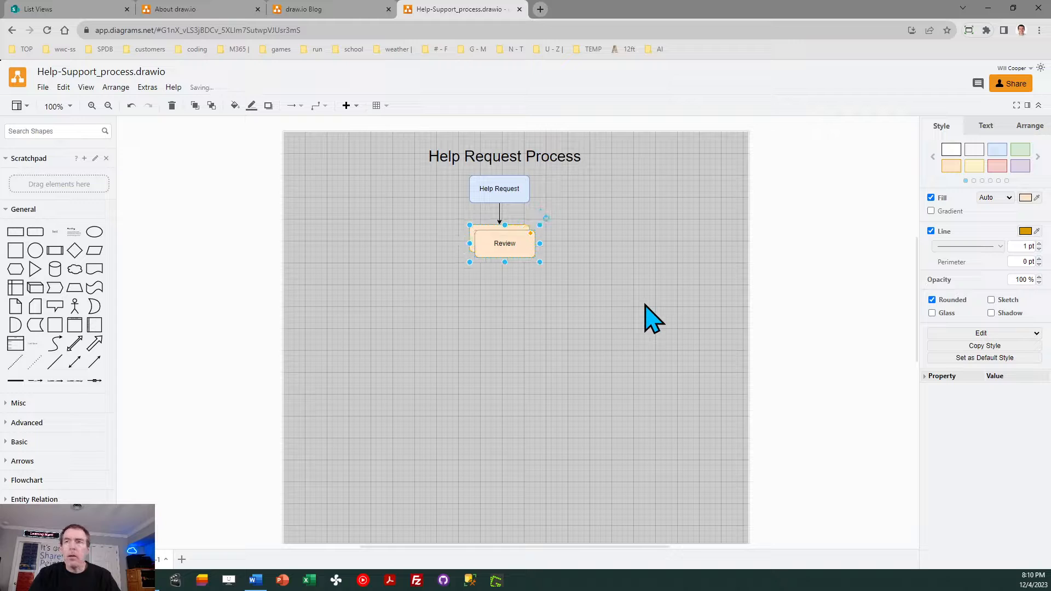
{"action": "left_click_drag", "start_coordinate": [507, 241], "coordinate": [505, 278]}
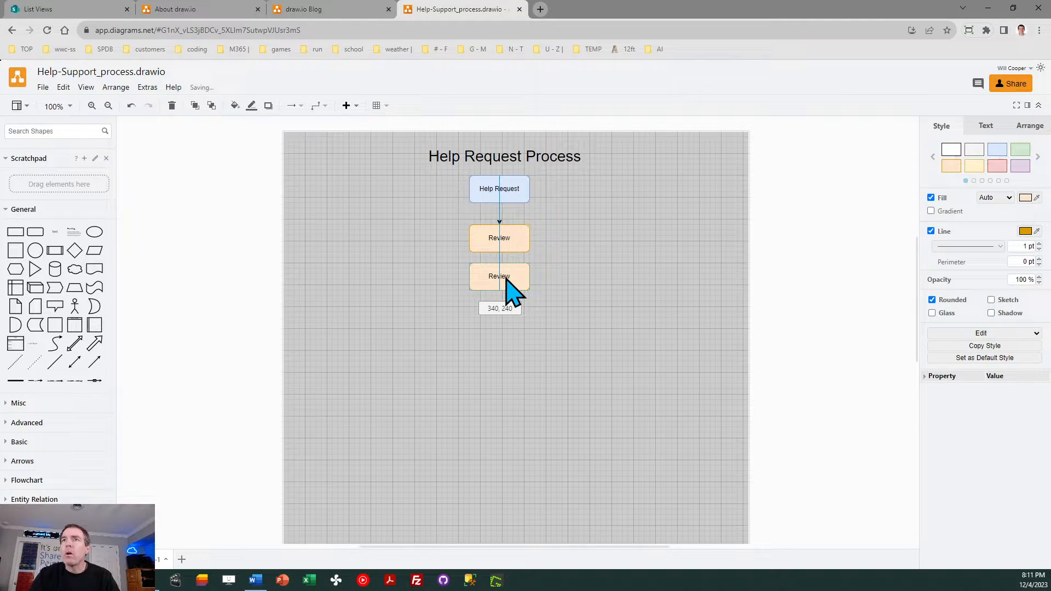
{"action": "left_click_drag", "start_coordinate": [505, 278], "coordinate": [505, 233]}
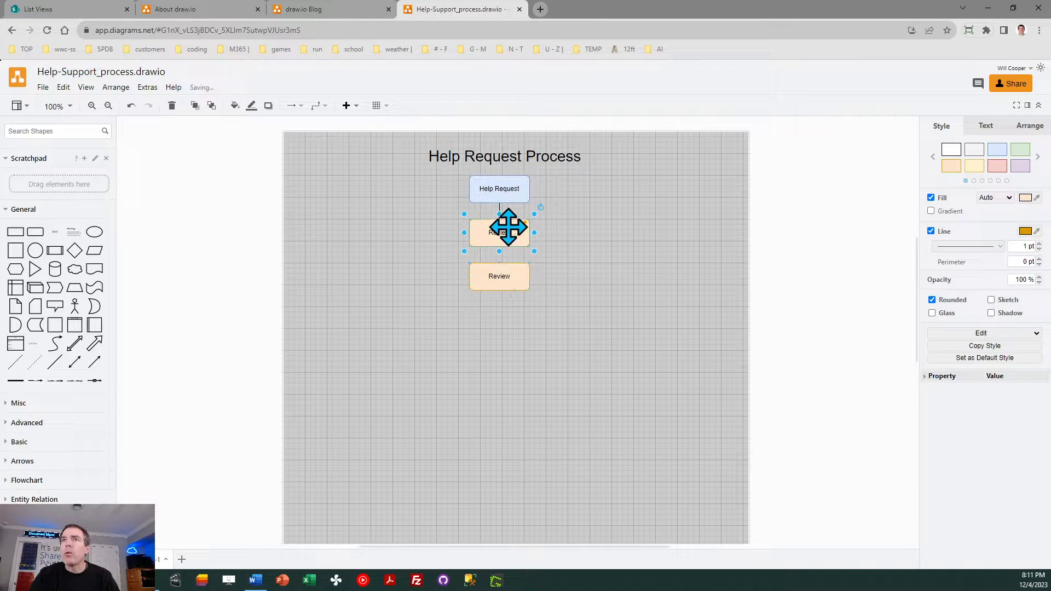
Step: Label the copied box below Review "Need Info" and apply the light yellow fill style to it
{"action": "double_click", "coordinate": [495, 275]}
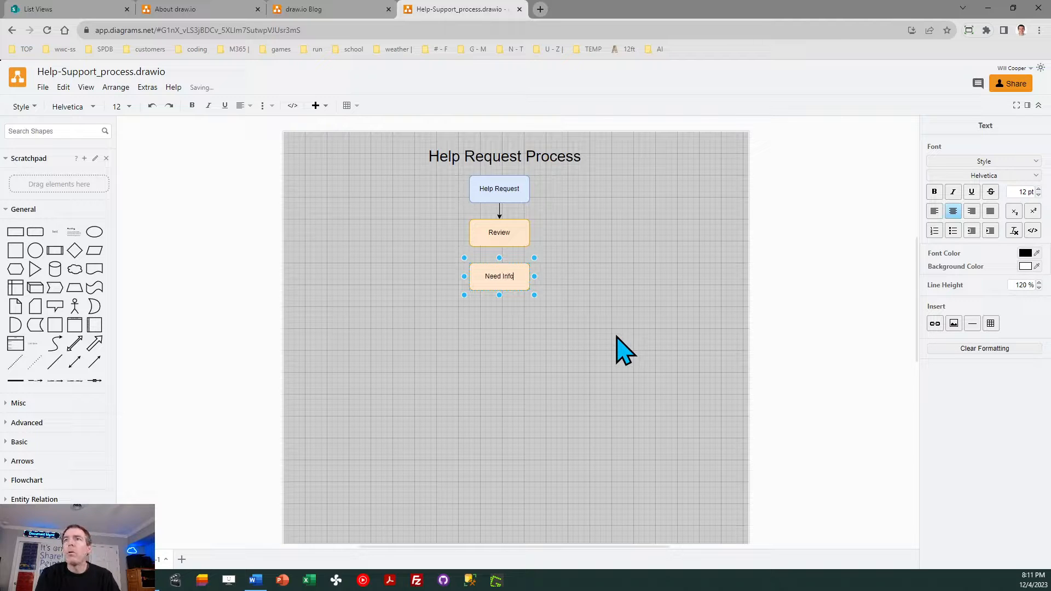
{"action": "left_click", "coordinate": [542, 351]}
{"action": "left_click", "coordinate": [493, 272]}
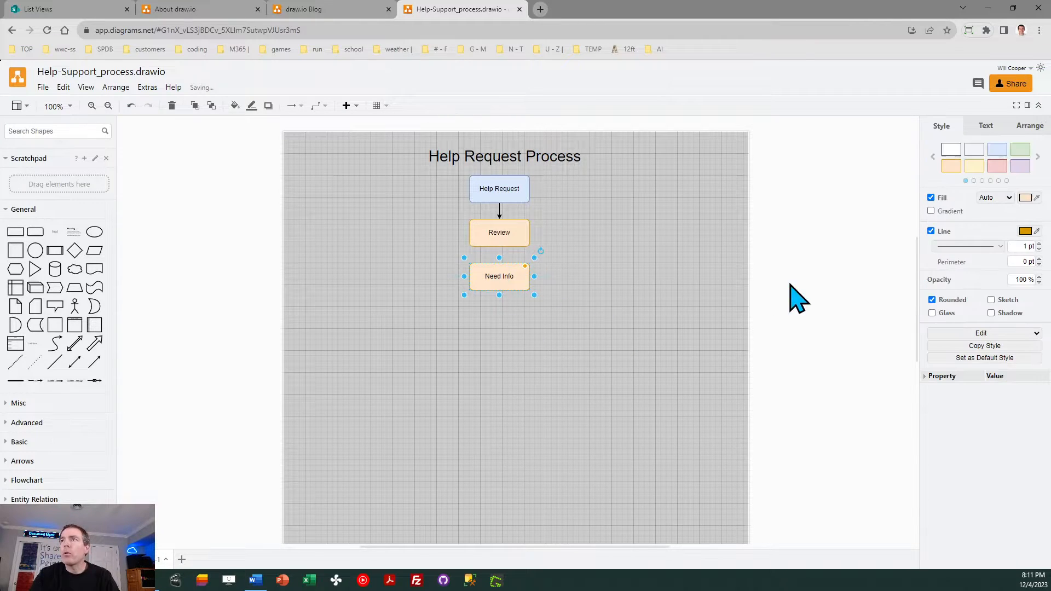
{"action": "left_click", "coordinate": [975, 166]}
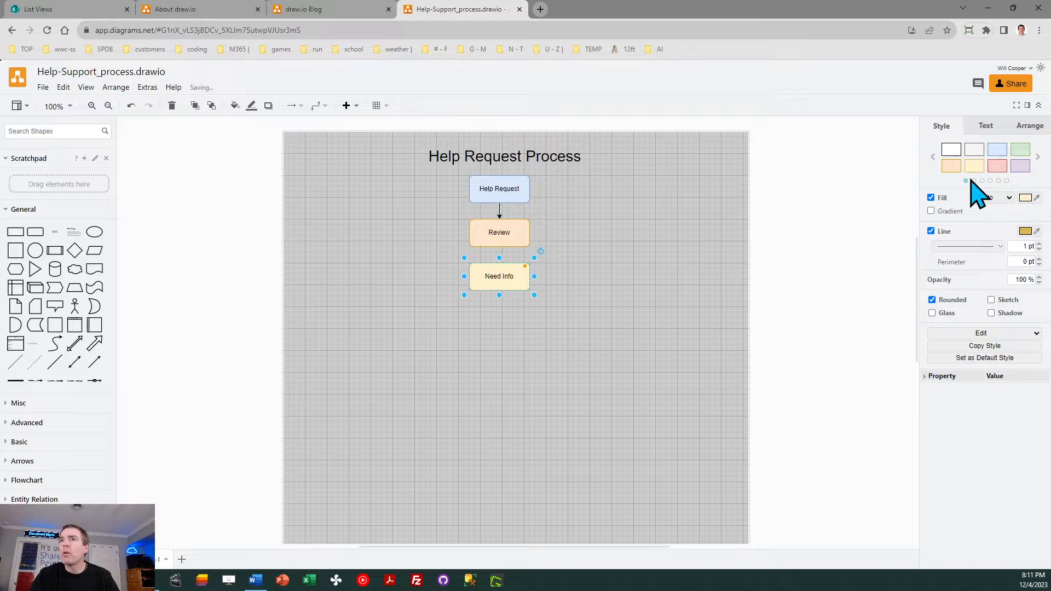
{"action": "left_click", "coordinate": [679, 298]}
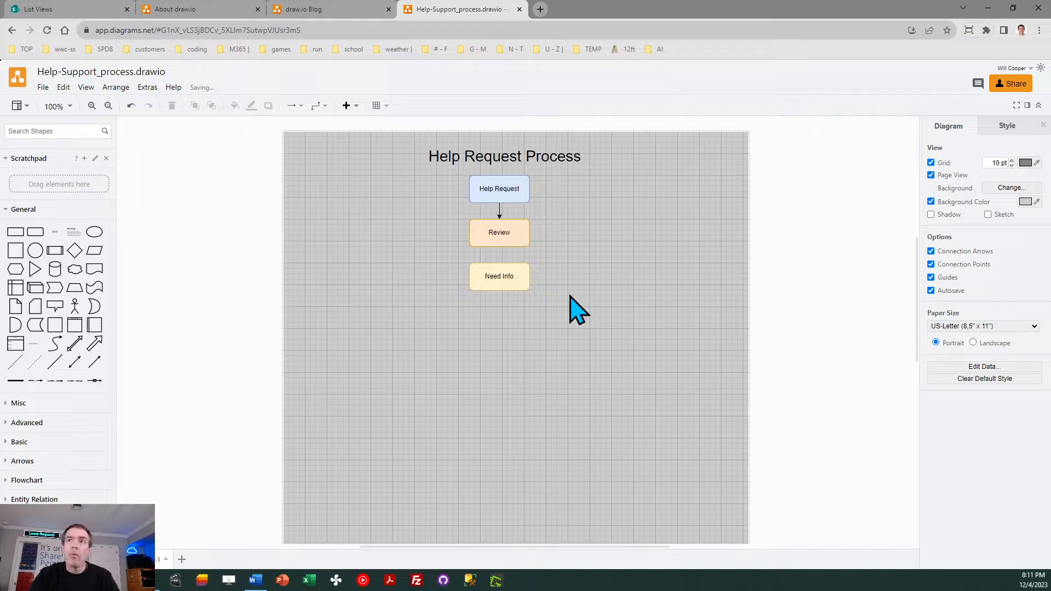
Step: Duplicate the Need Info box, place the copy level with it on its left, and label the copy "User Adds Data"
{"action": "left_click", "coordinate": [486, 275]}
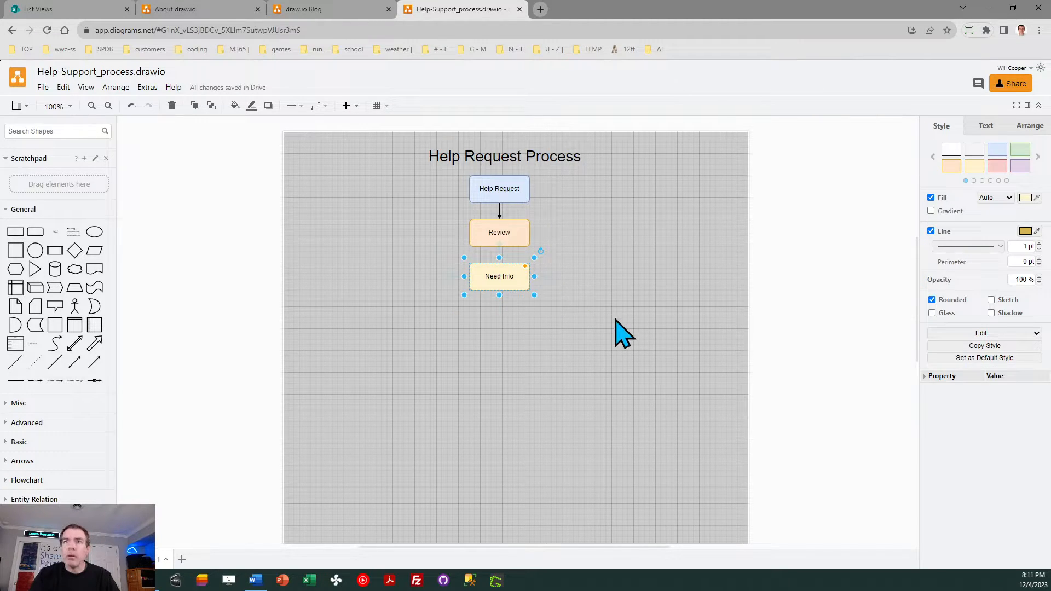
{"action": "left_click_drag", "start_coordinate": [516, 280], "coordinate": [430, 276]}
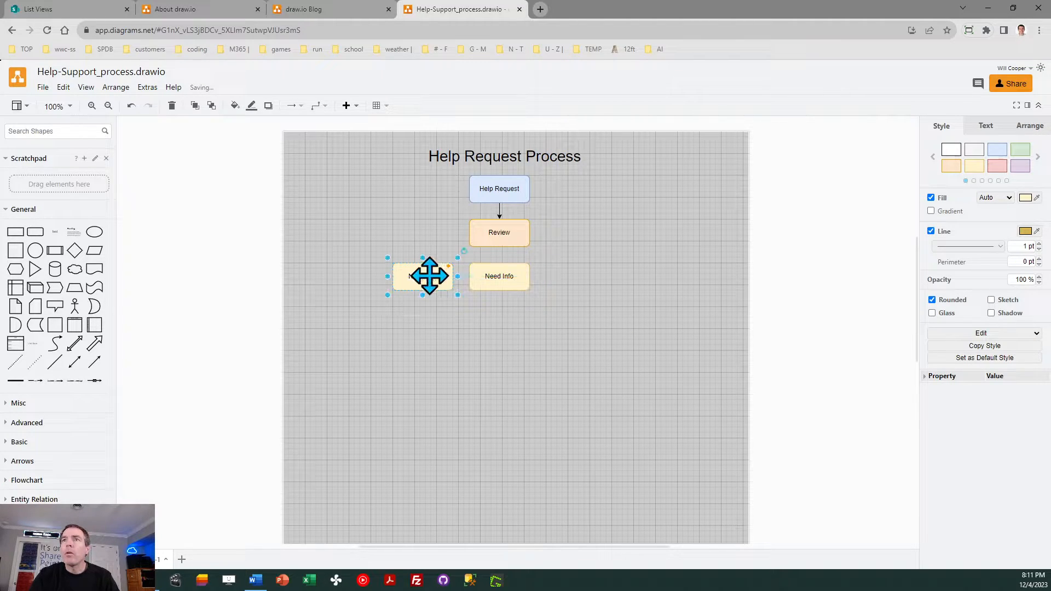
{"action": "double_click", "coordinate": [429, 276]}
{"action": "type", "text": "Adds Data"}
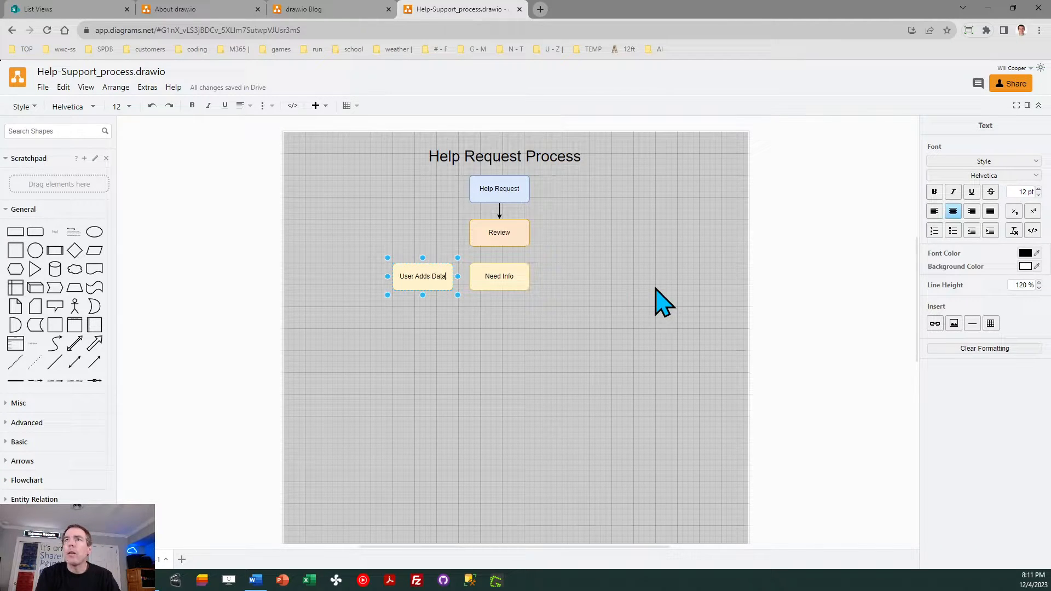
{"action": "left_click", "coordinate": [512, 342]}
Step: Apply the light blue fill style to the User Adds Data box
{"action": "left_click", "coordinate": [425, 277]}
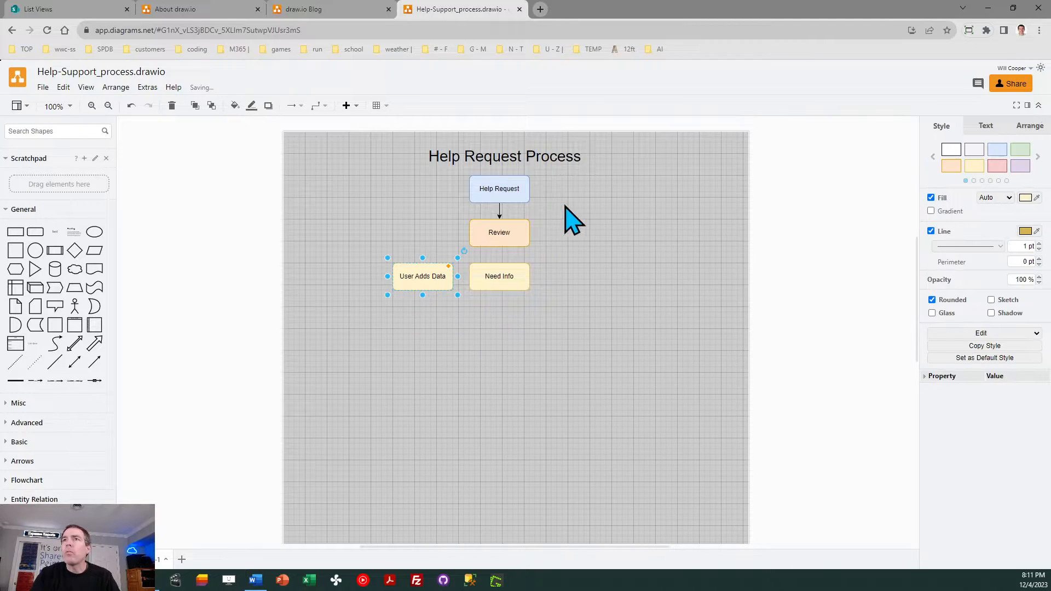
{"action": "left_click", "coordinate": [997, 150]}
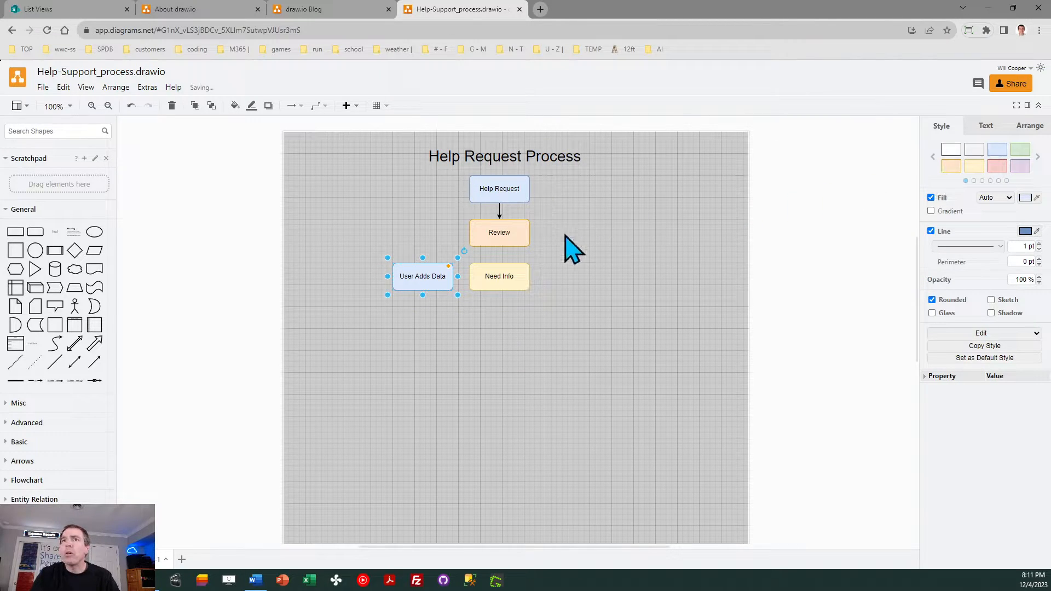
{"action": "left_click", "coordinate": [608, 267]}
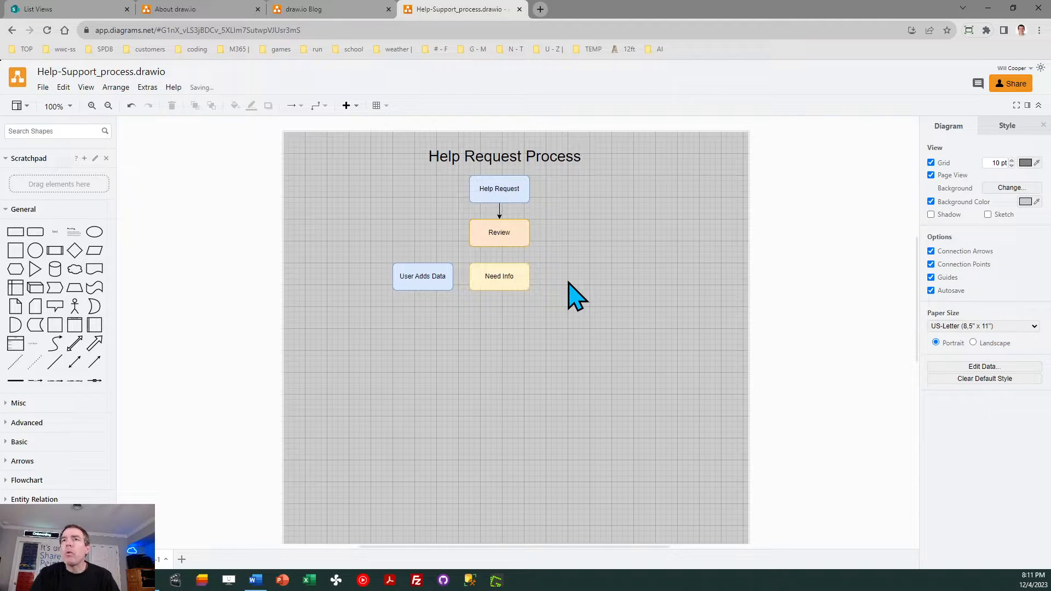
Step: Duplicate the User Adds Data box, place the copy above it level with Review, and label the copy "Submit Updates"
{"action": "left_click", "coordinate": [416, 270]}
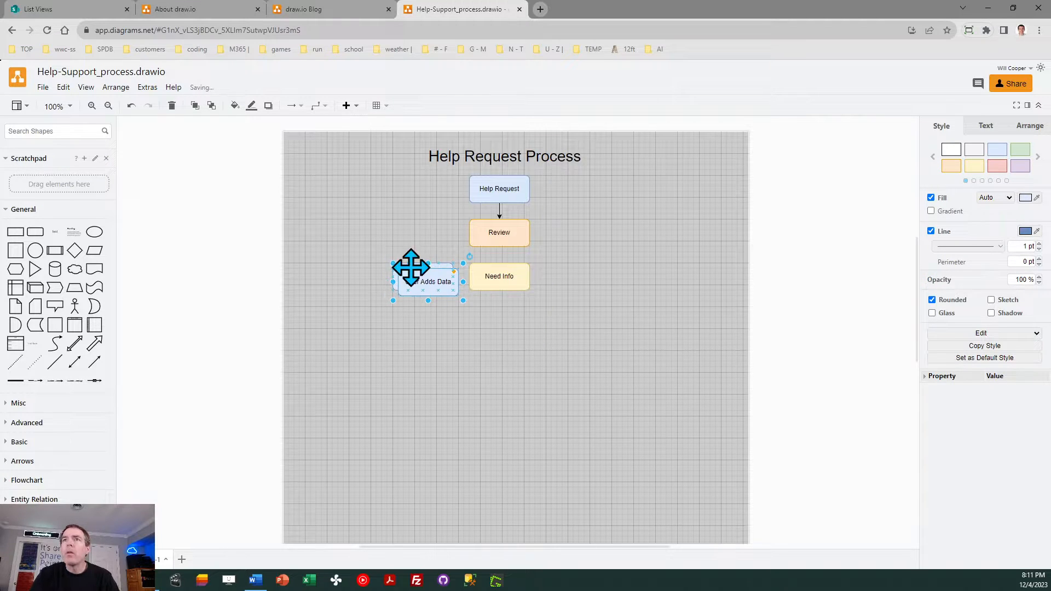
{"action": "left_click_drag", "start_coordinate": [418, 284], "coordinate": [412, 241]}
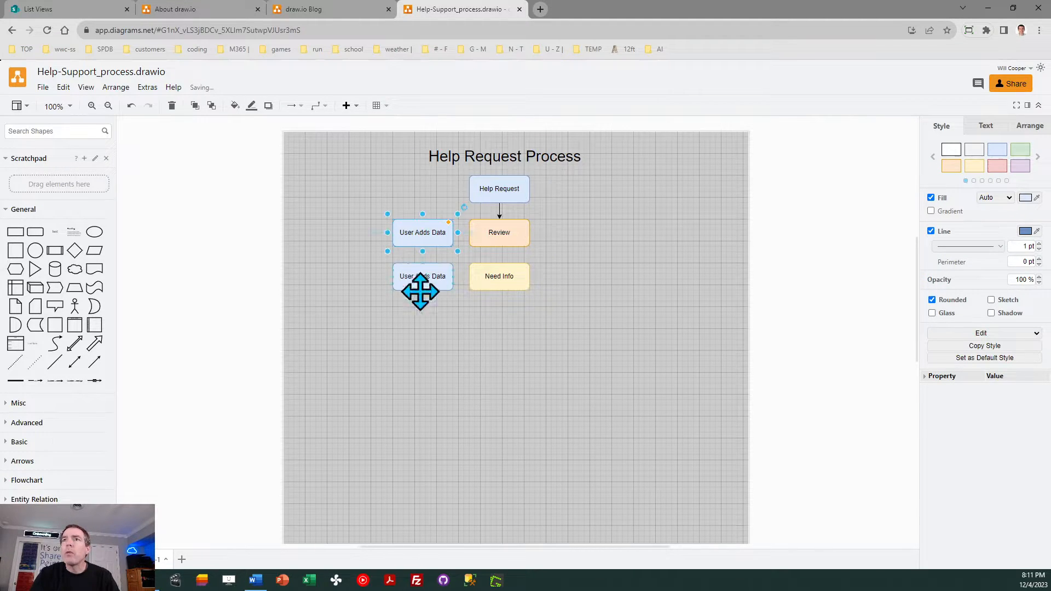
{"action": "left_click", "coordinate": [422, 258]}
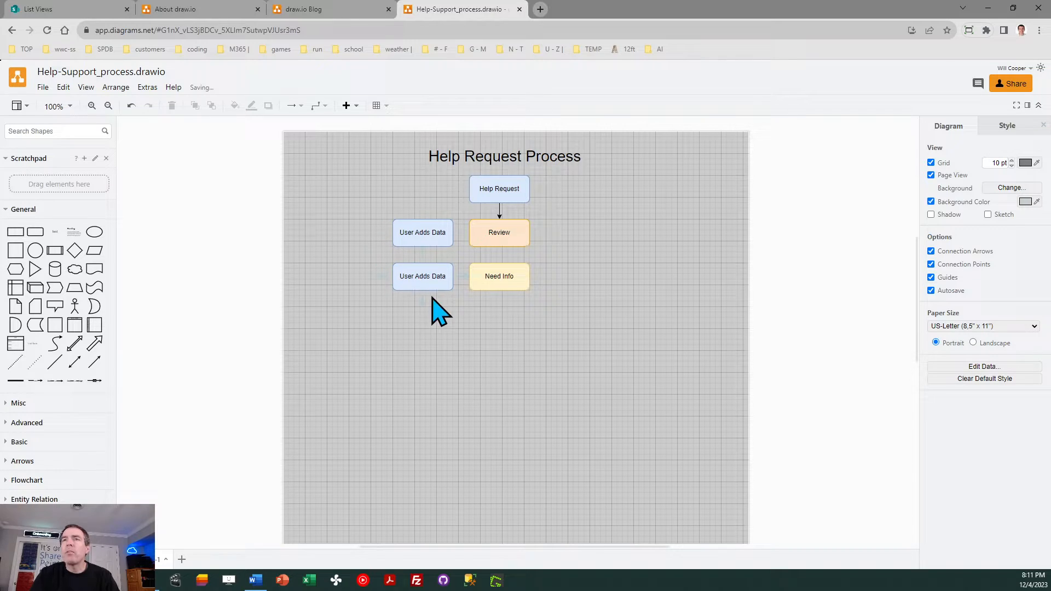
{"action": "double_click", "coordinate": [424, 234]}
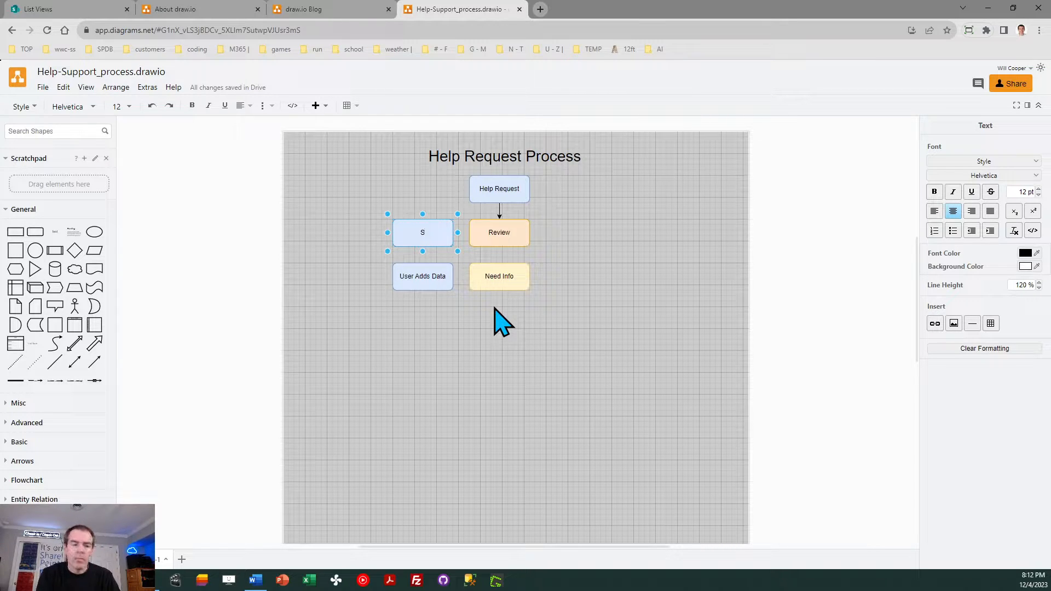
{"action": "type", "text": "ubmit Updates"}
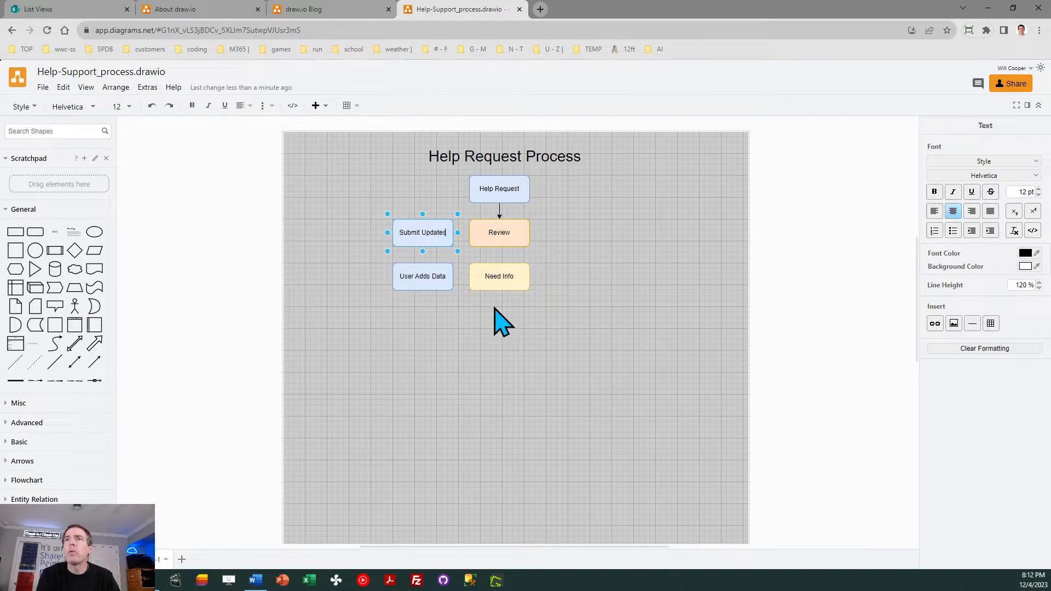
{"action": "left_click", "coordinate": [475, 345]}
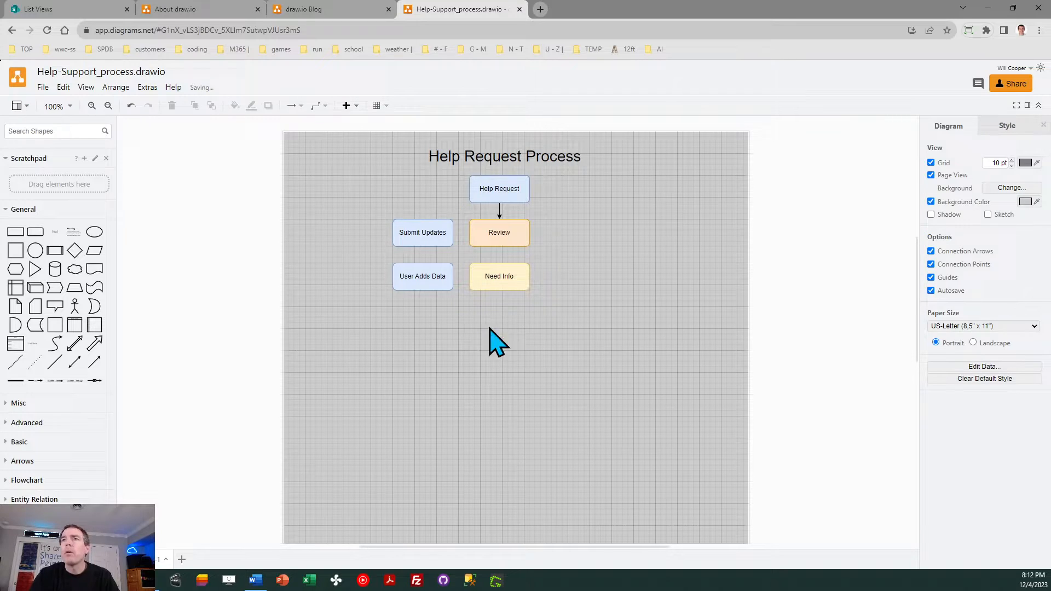
Step: Connect Review down to Need Info and Need Info across to User Adds Data with arrows
{"action": "left_click", "coordinate": [497, 261]}
{"action": "left_click_drag", "start_coordinate": [499, 247], "coordinate": [453, 276]}
{"action": "left_click", "coordinate": [540, 348]}
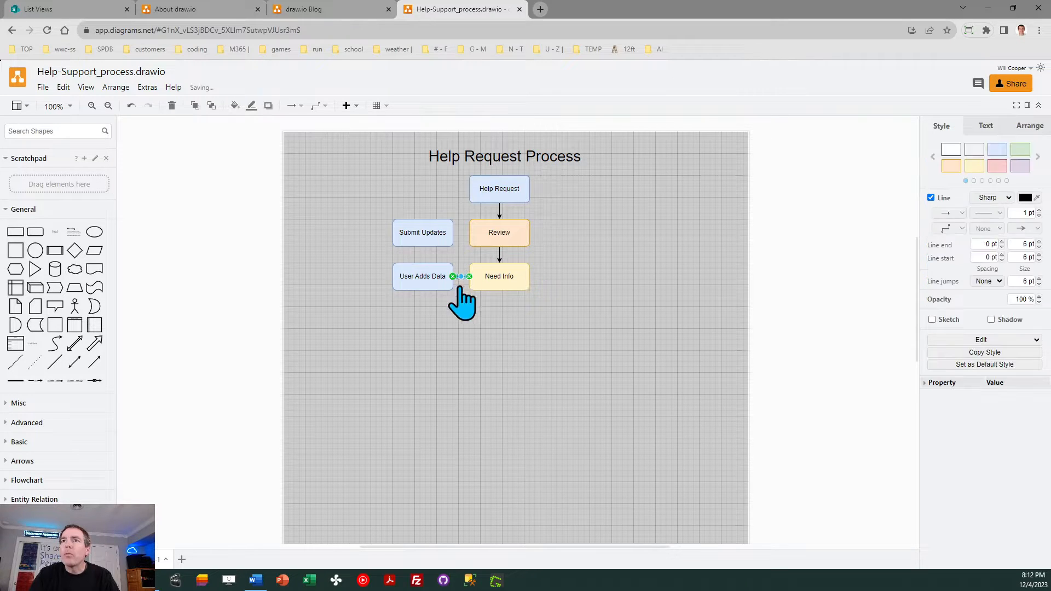
{"action": "left_click", "coordinate": [461, 300]}
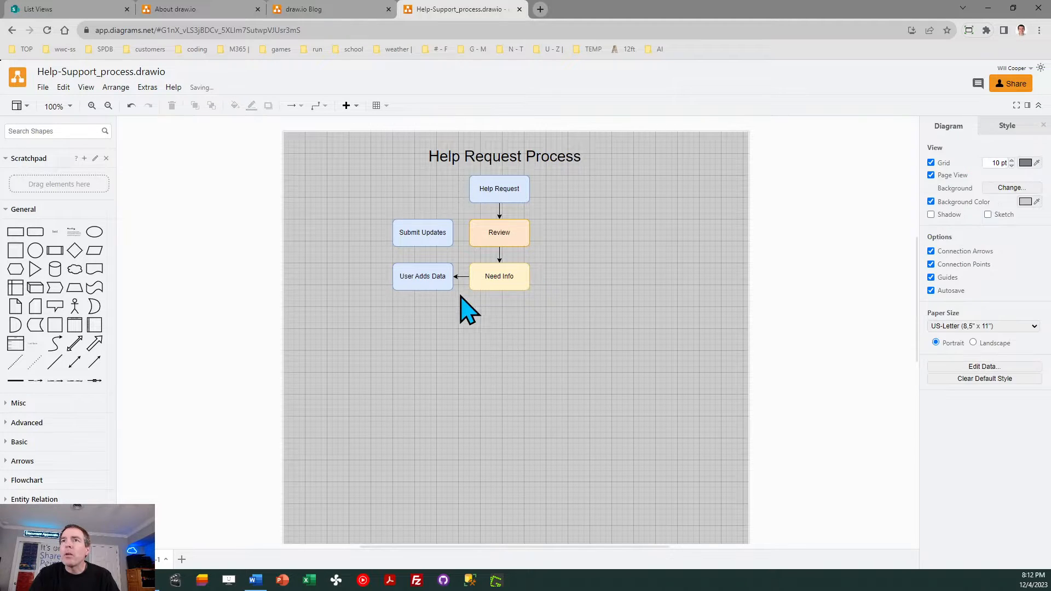
Step: Connect the User Adds Data box up to the Submit Updates box with an arrow
{"action": "left_click", "coordinate": [421, 250]}
{"action": "key", "text": "ctrl+z"}
{"action": "left_click", "coordinate": [422, 271]}
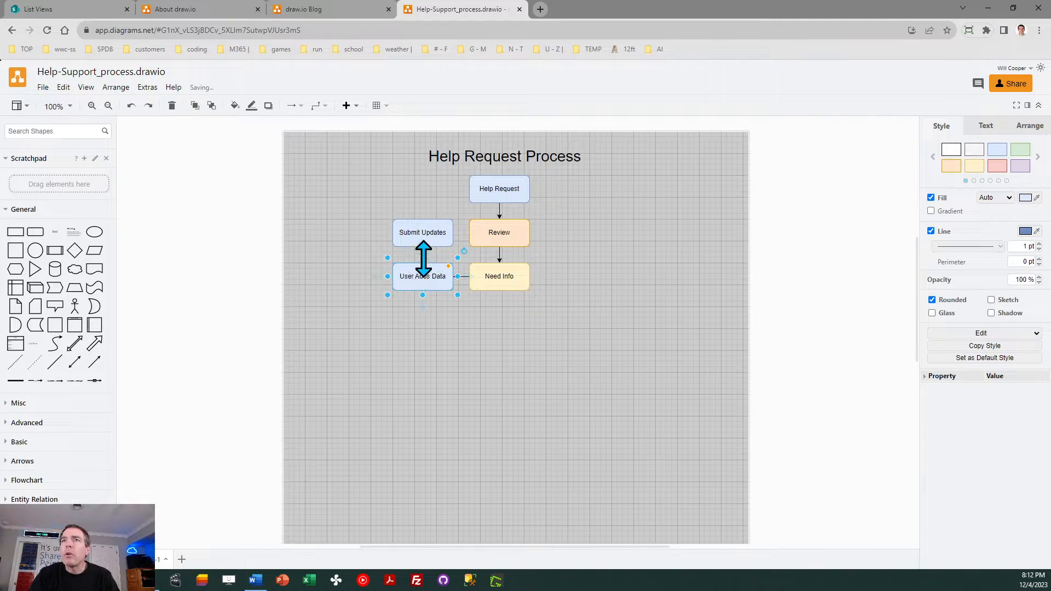